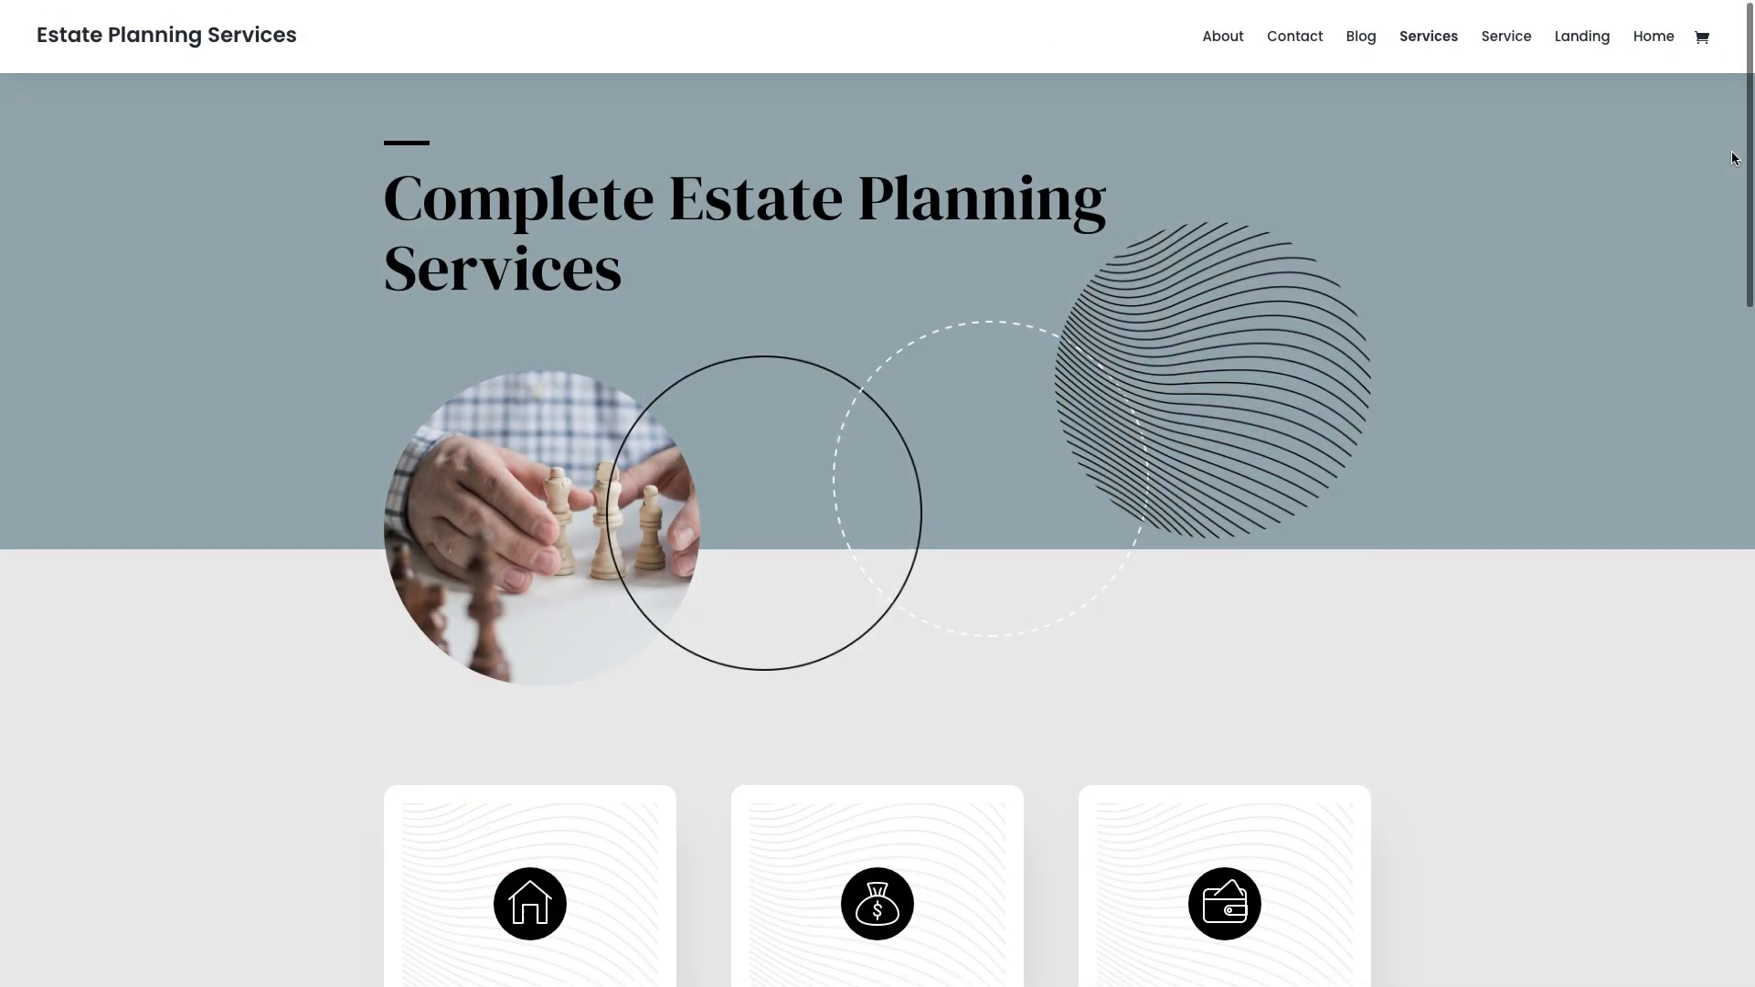
# - Review the Services, Service, Blog and Contact page designs of the Estate Planning demo site
pyautogui.scroll(-3, 1735, 137)
pyautogui.scroll(-7, 1733, 157)
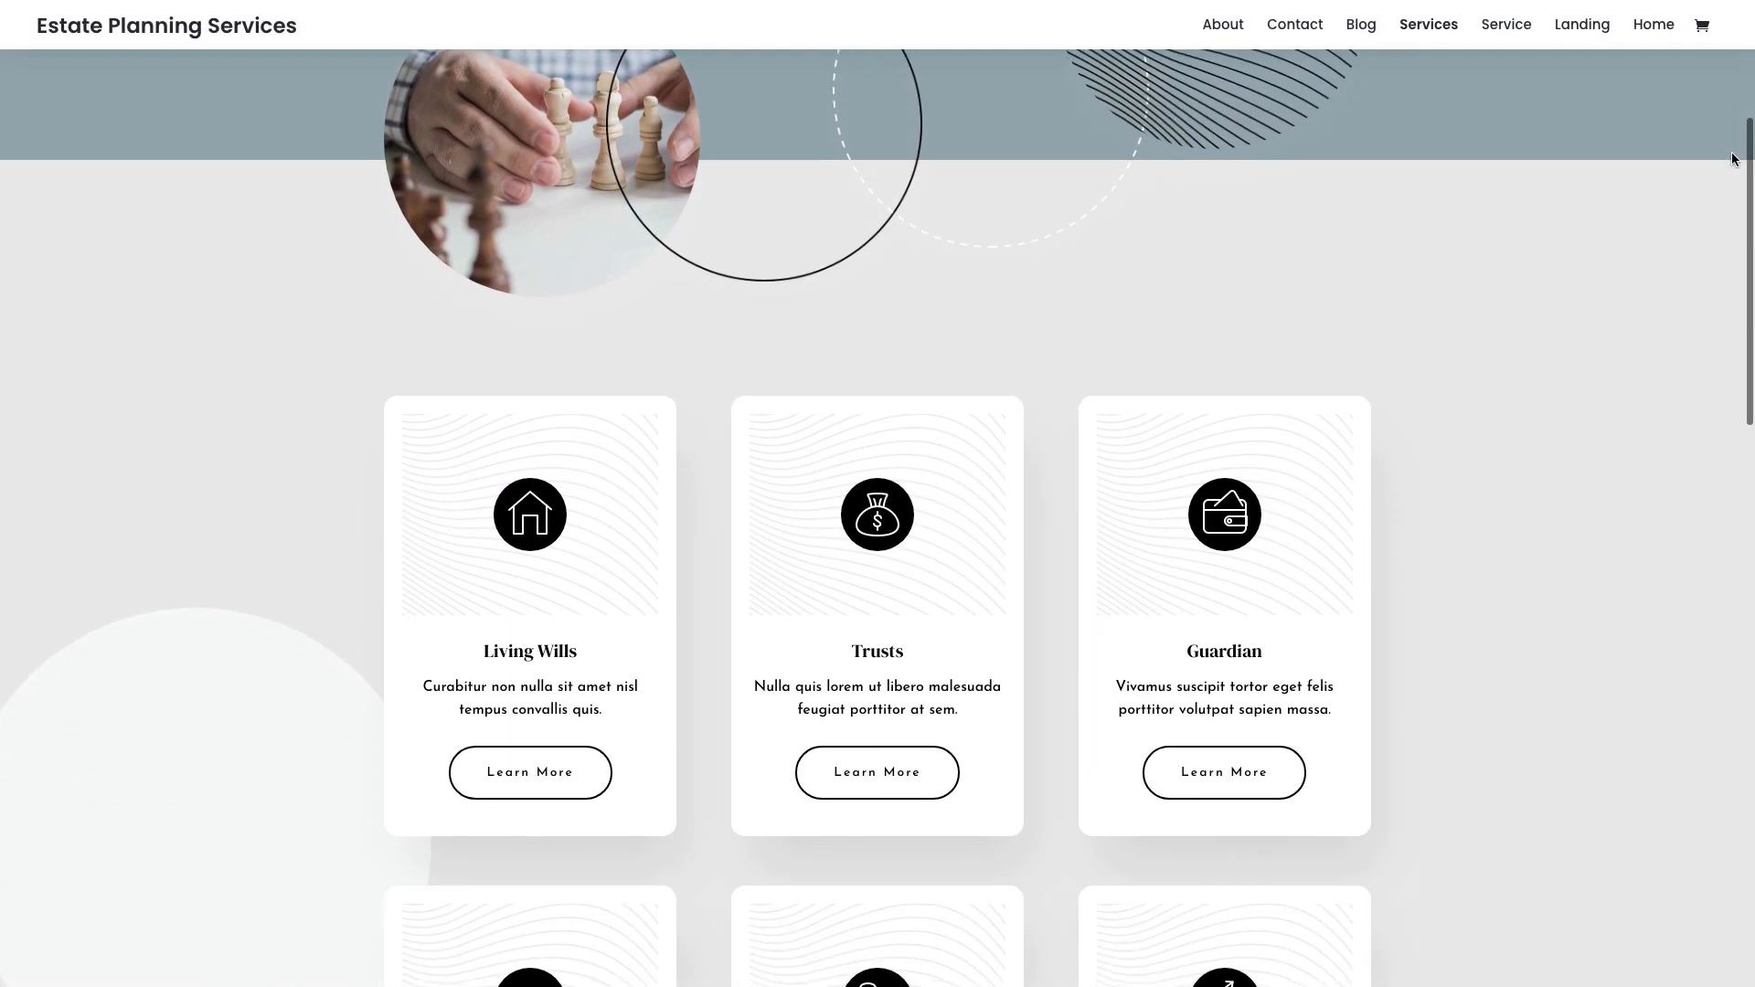
pyautogui.scroll(-4, 1734, 157)
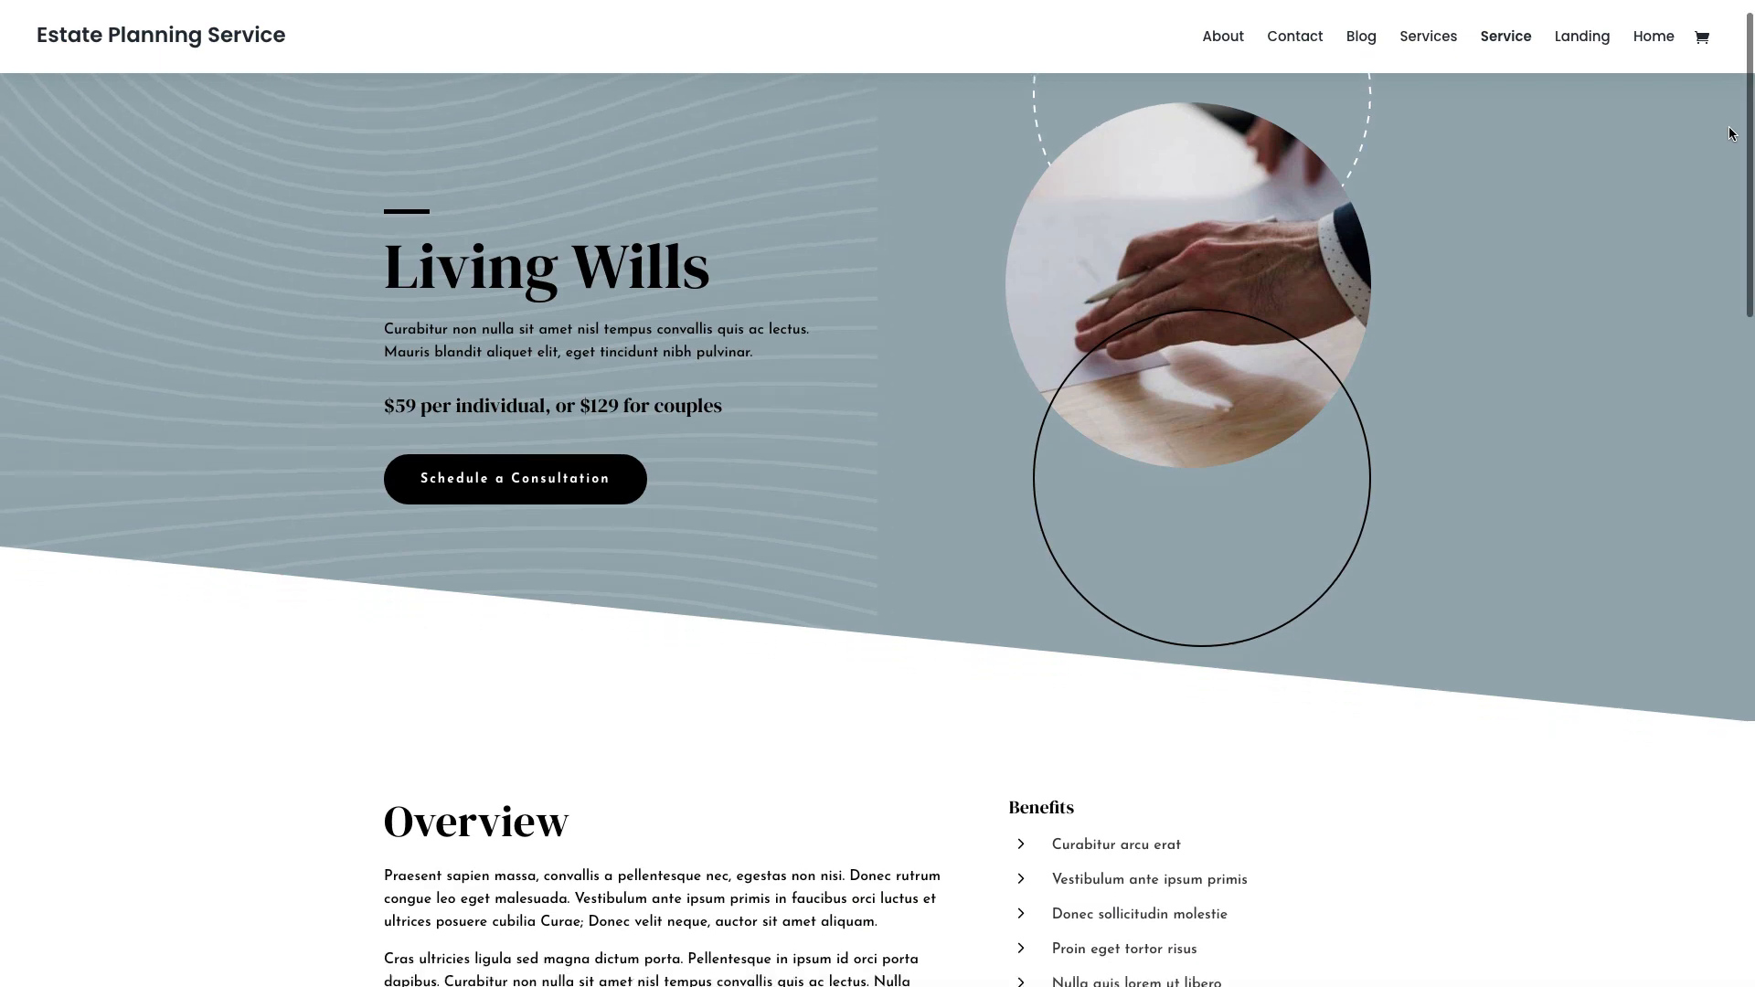
pyautogui.scroll(-3, 1731, 134)
pyautogui.scroll(-8, 1730, 134)
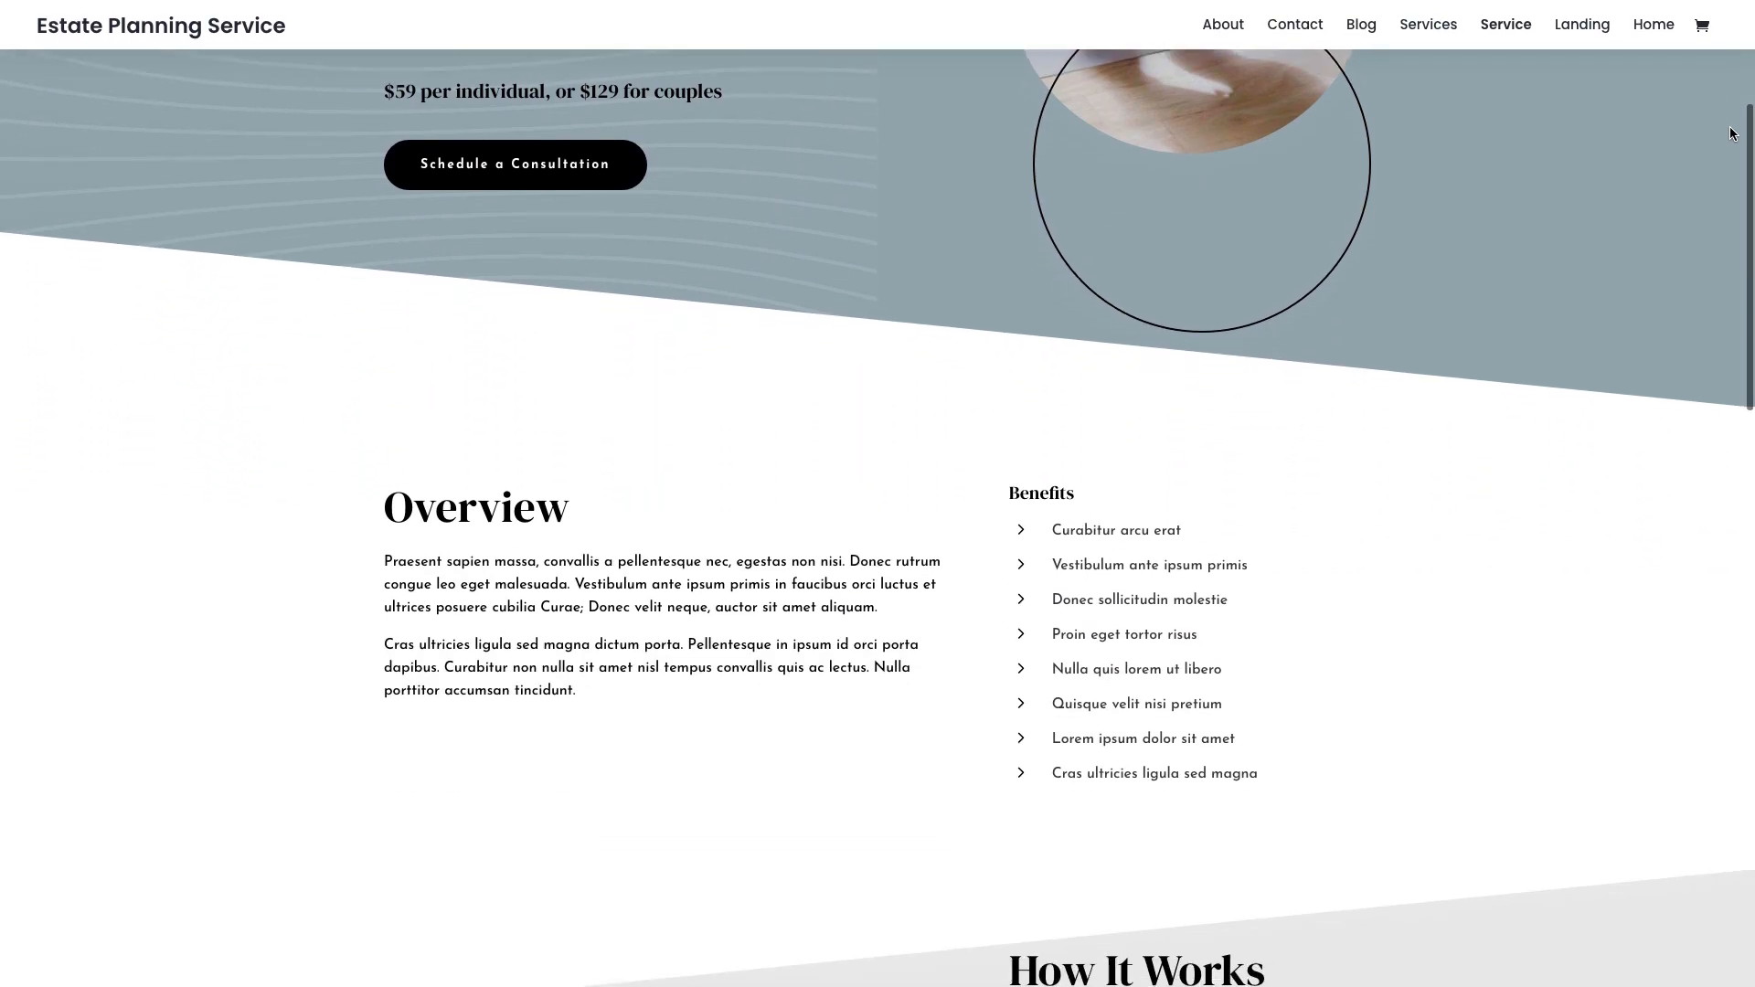
pyautogui.scroll(-4, 1731, 134)
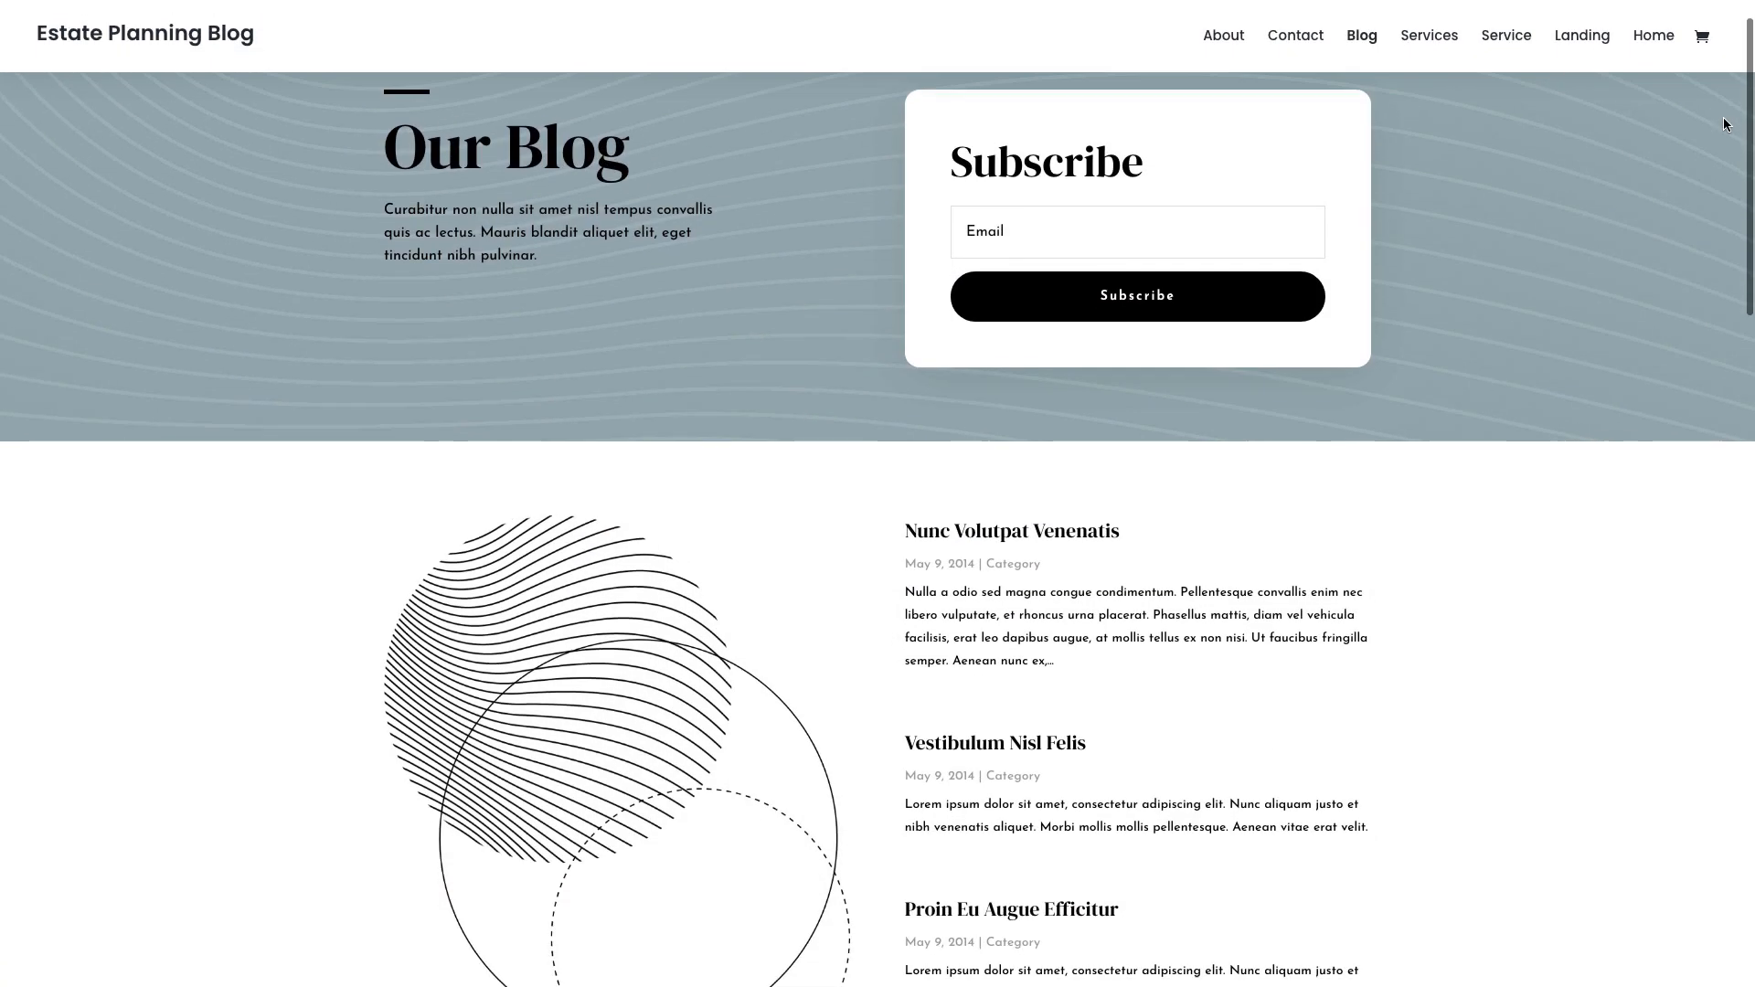
pyautogui.scroll(-2, 1726, 124)
pyautogui.scroll(-8, 1726, 125)
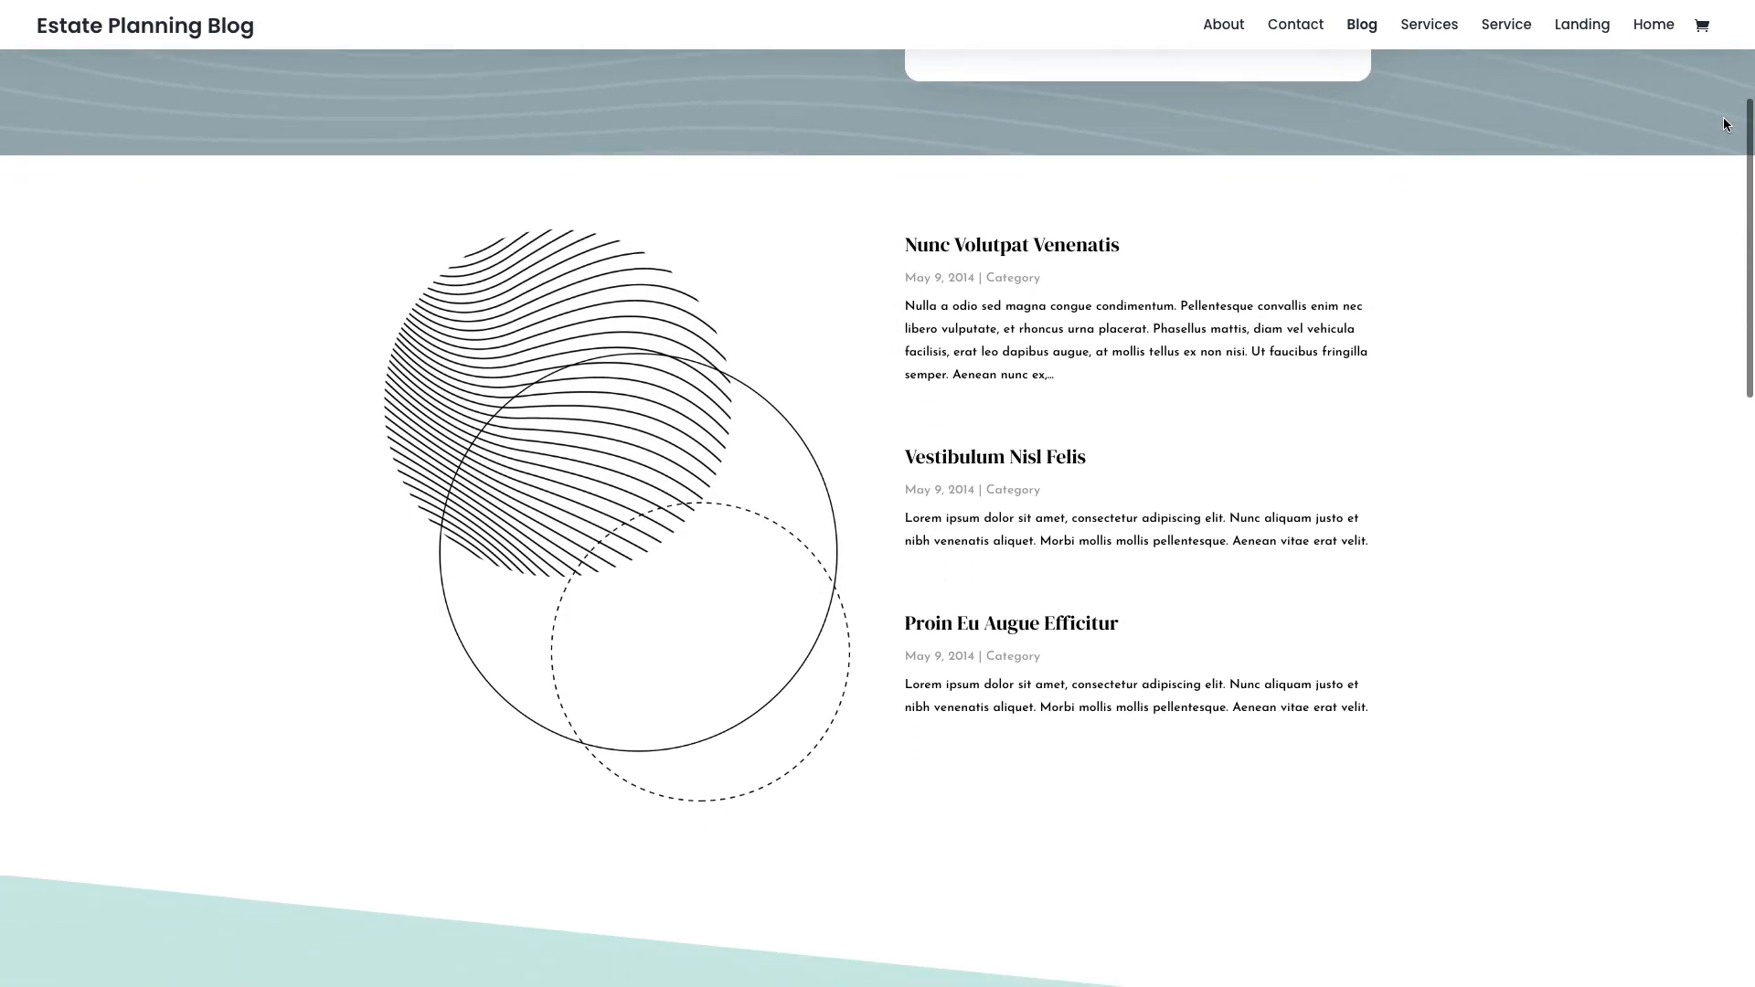
pyautogui.scroll(-1, 1728, 128)
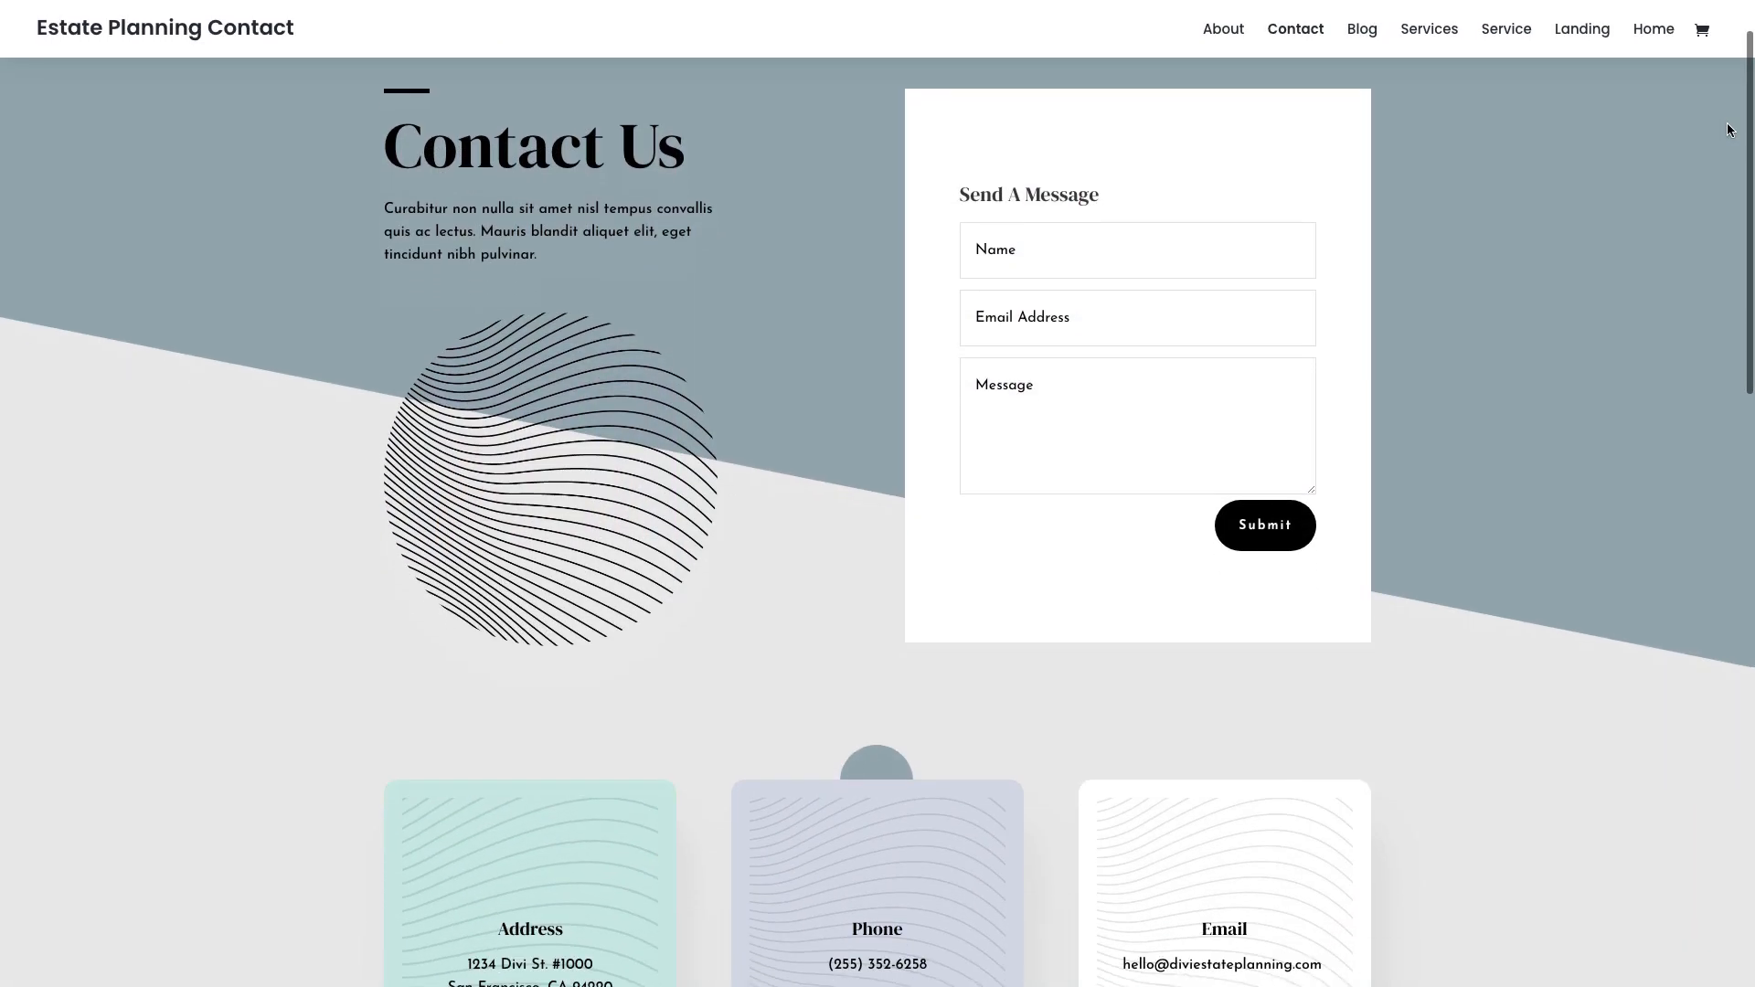
pyautogui.scroll(-2, 1728, 129)
pyautogui.scroll(-3, 1728, 129)
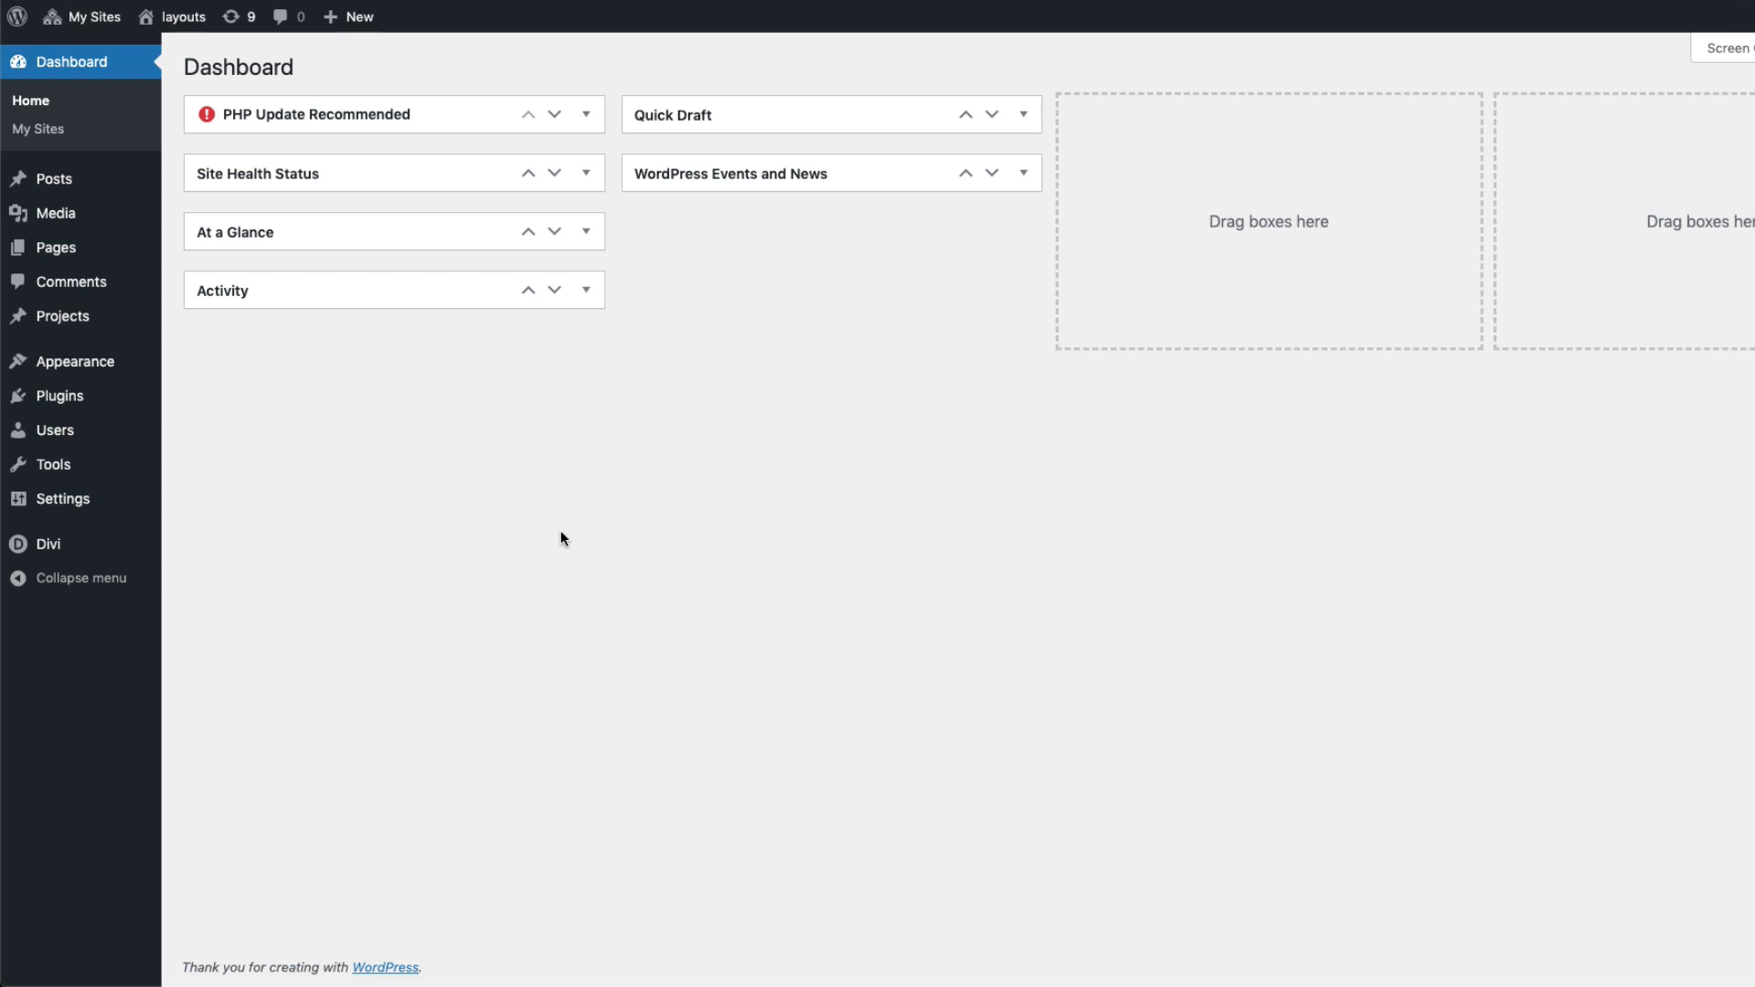
# - Check the username and API key in the Divi theme's update options and save the changes
pyautogui.moveTo(139, 552)
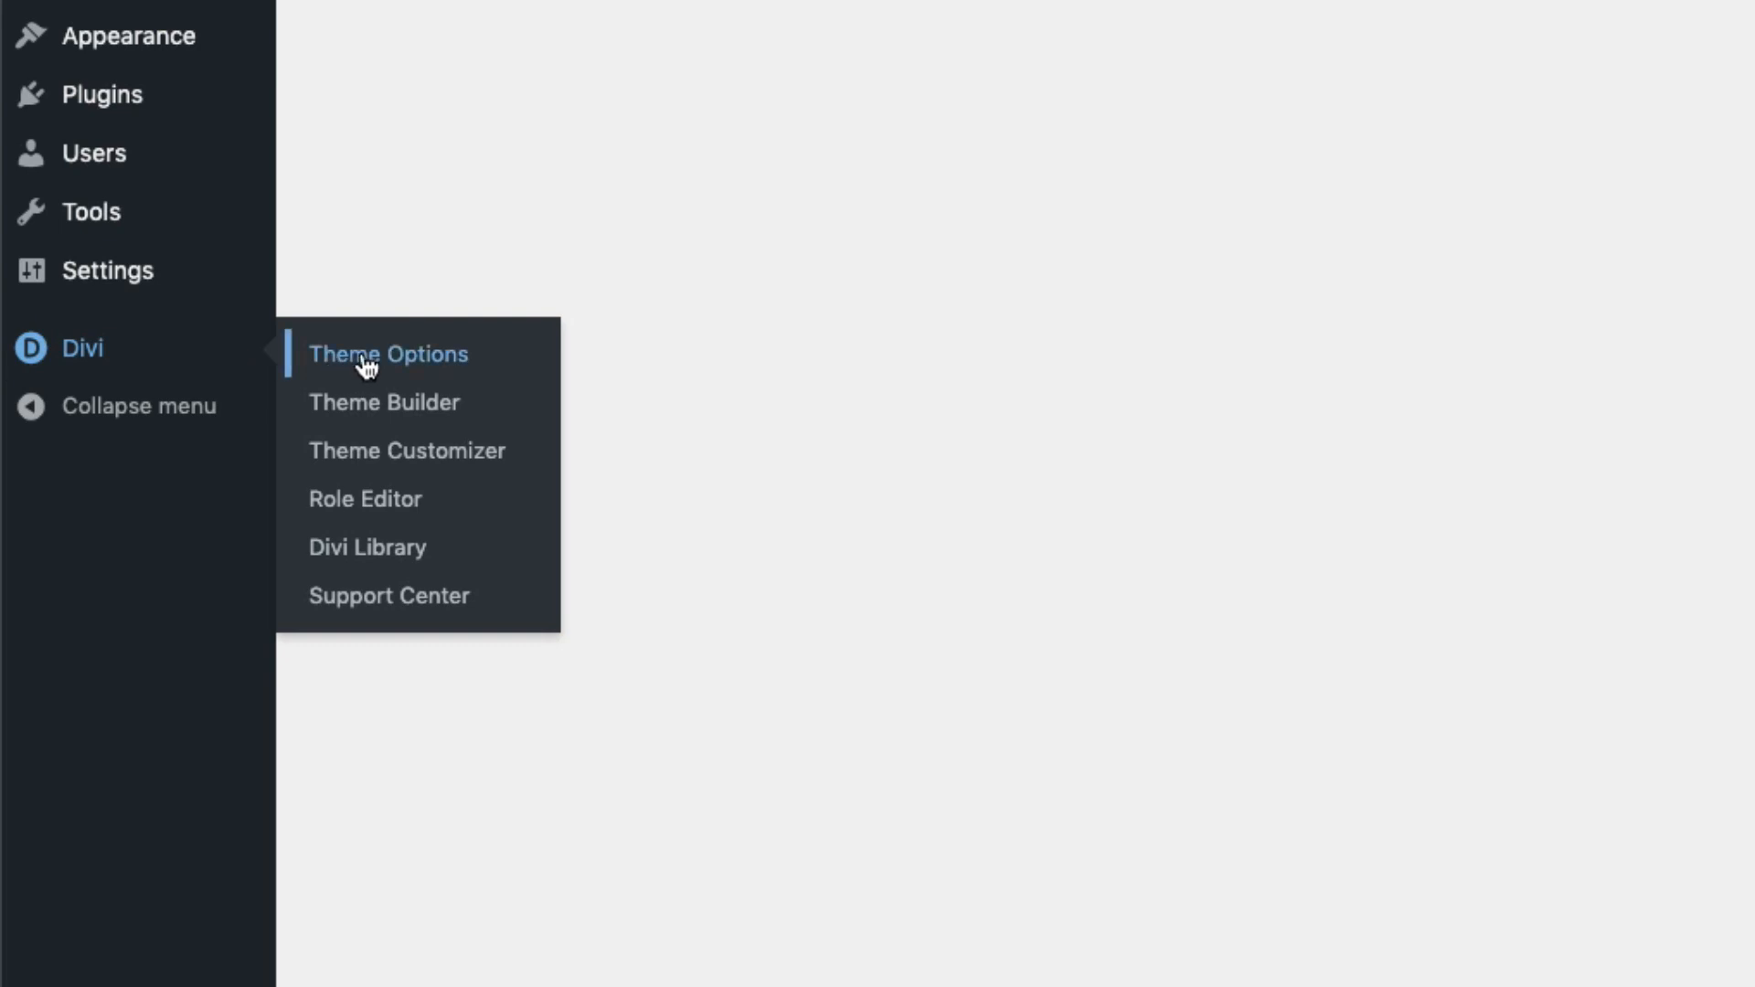
pyautogui.click(367, 366)
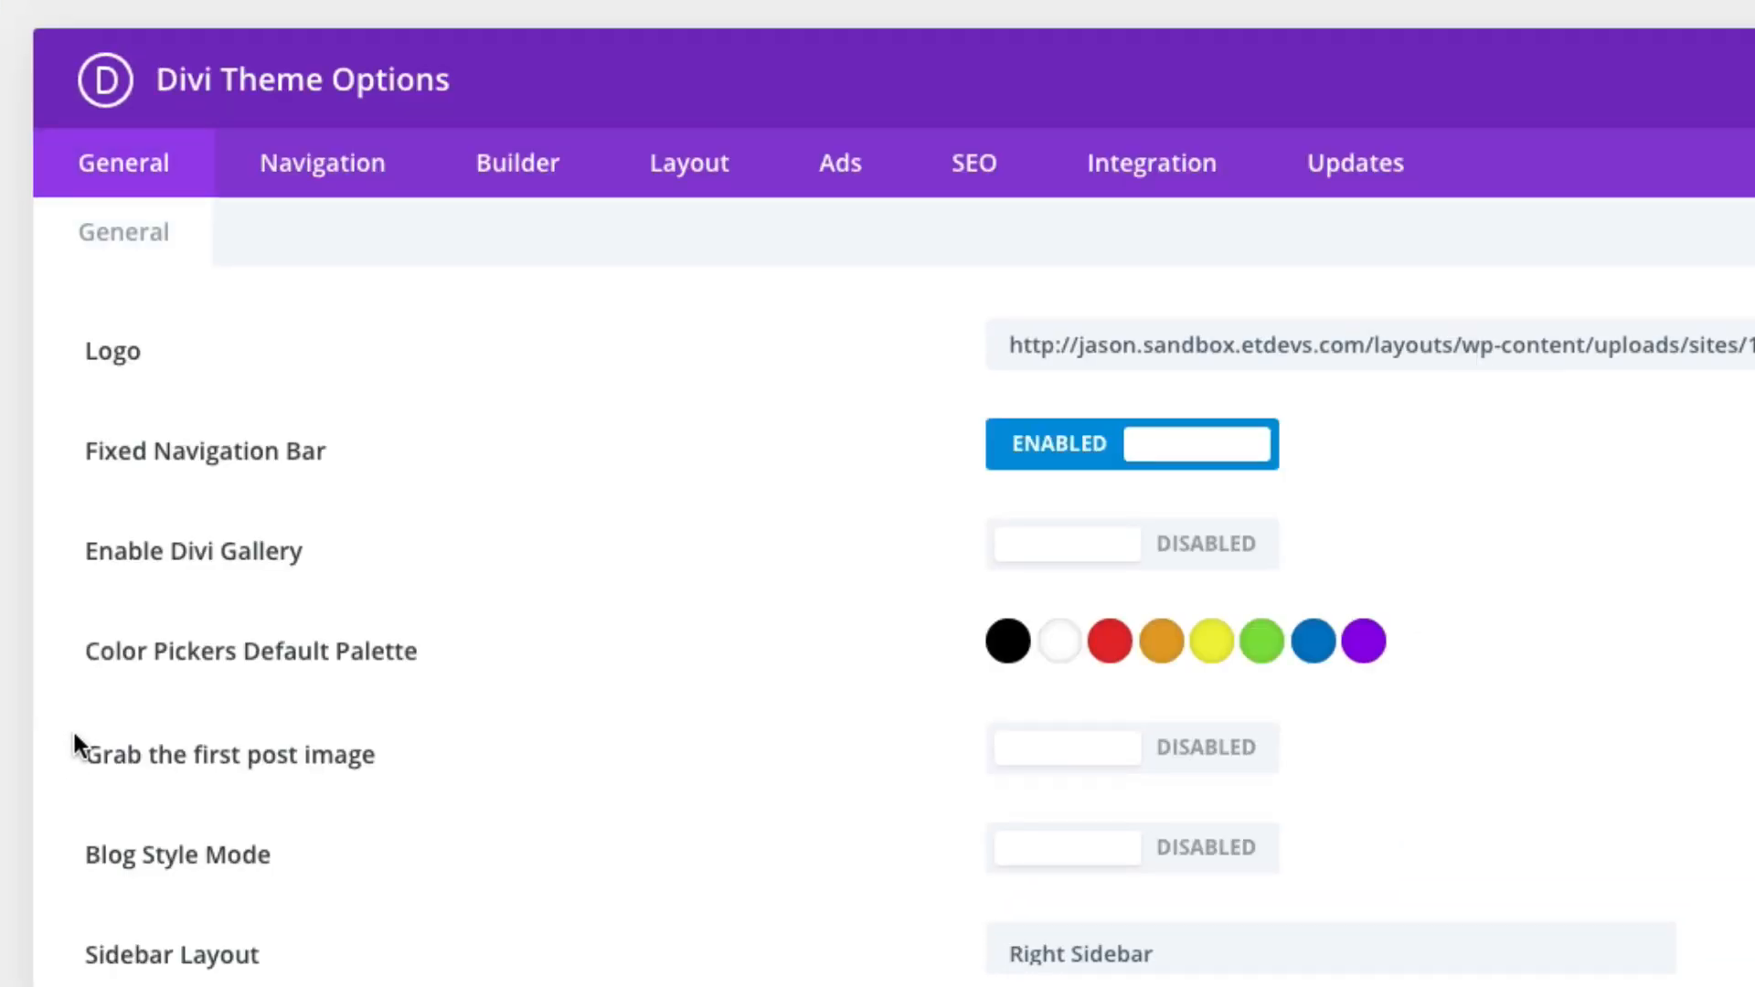
pyautogui.click(1391, 168)
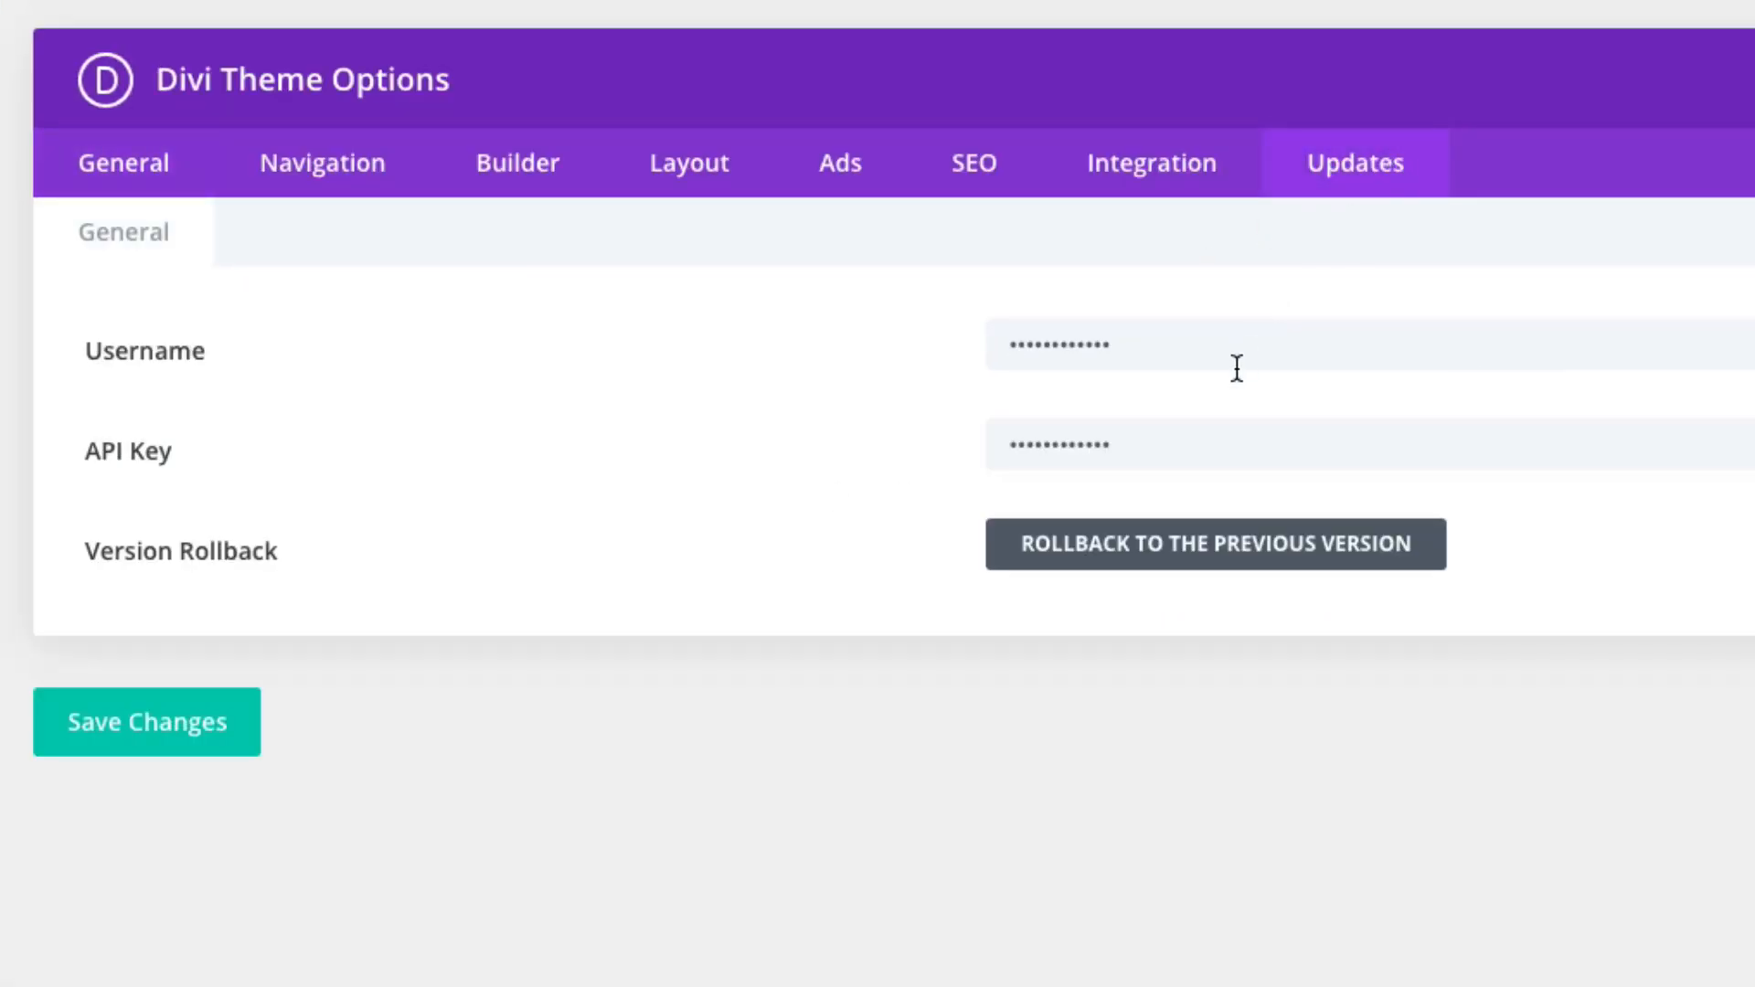
pyautogui.moveTo(1179, 357); pyautogui.dragTo(820, 347)
pyautogui.moveTo(1239, 423); pyautogui.dragTo(913, 438)
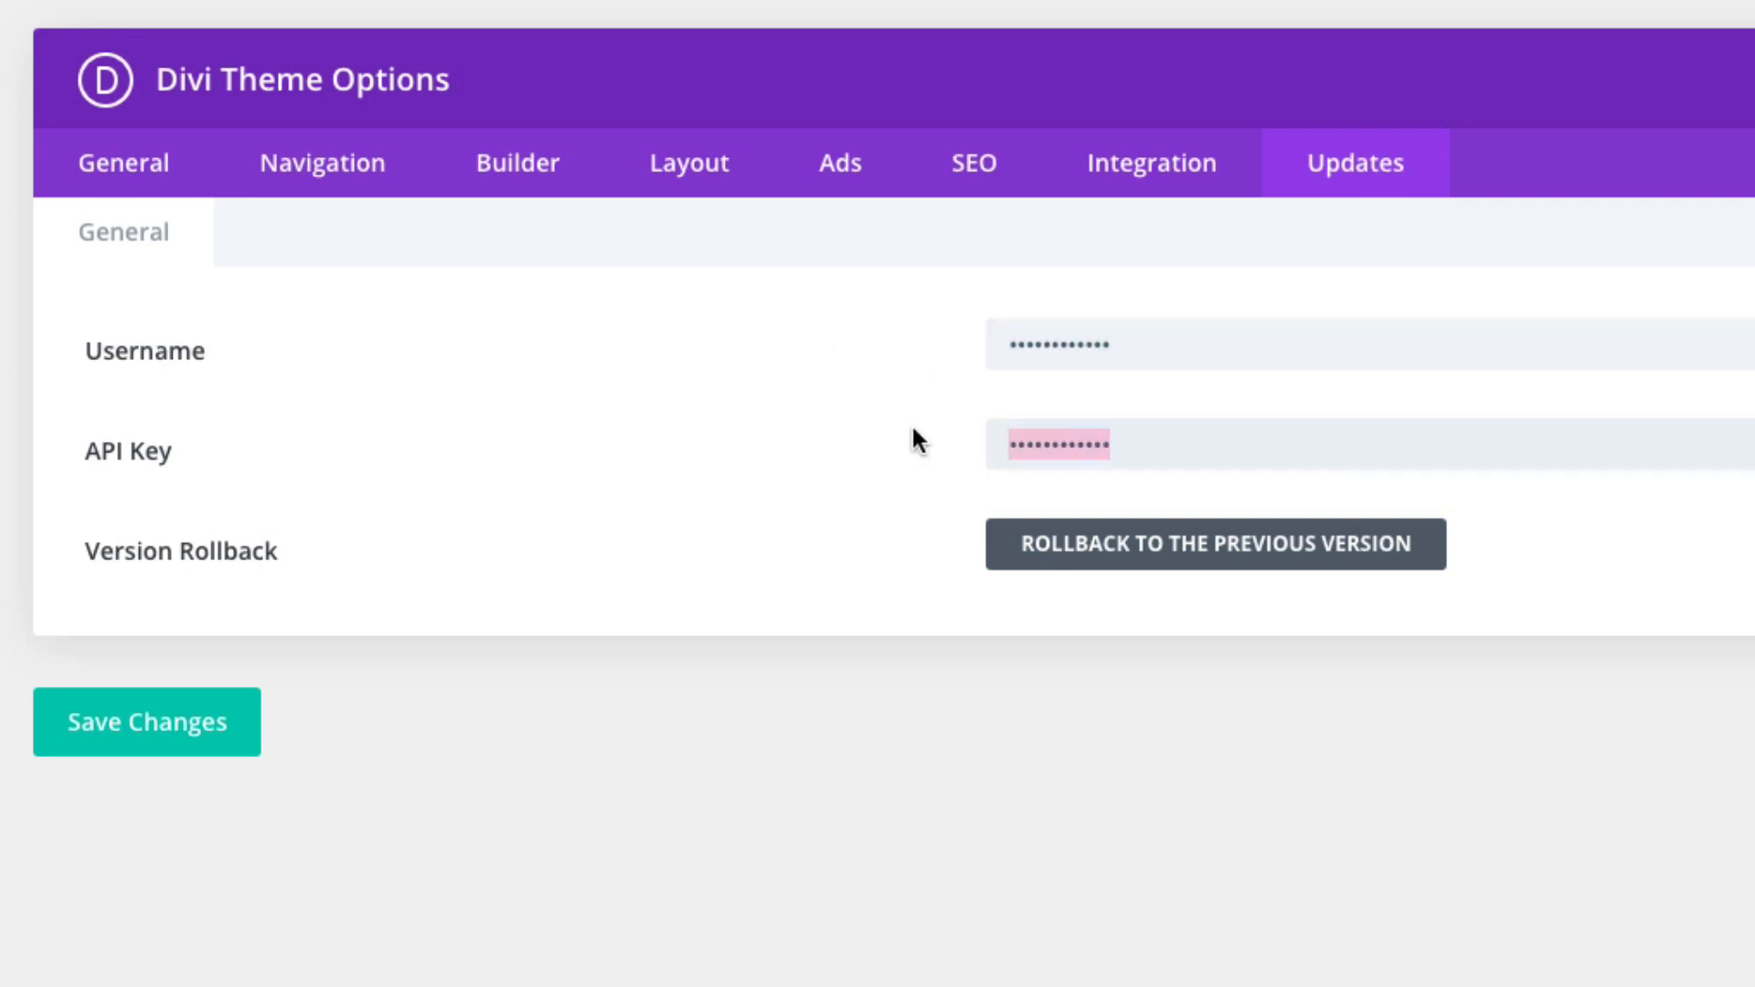
pyautogui.click(725, 433)
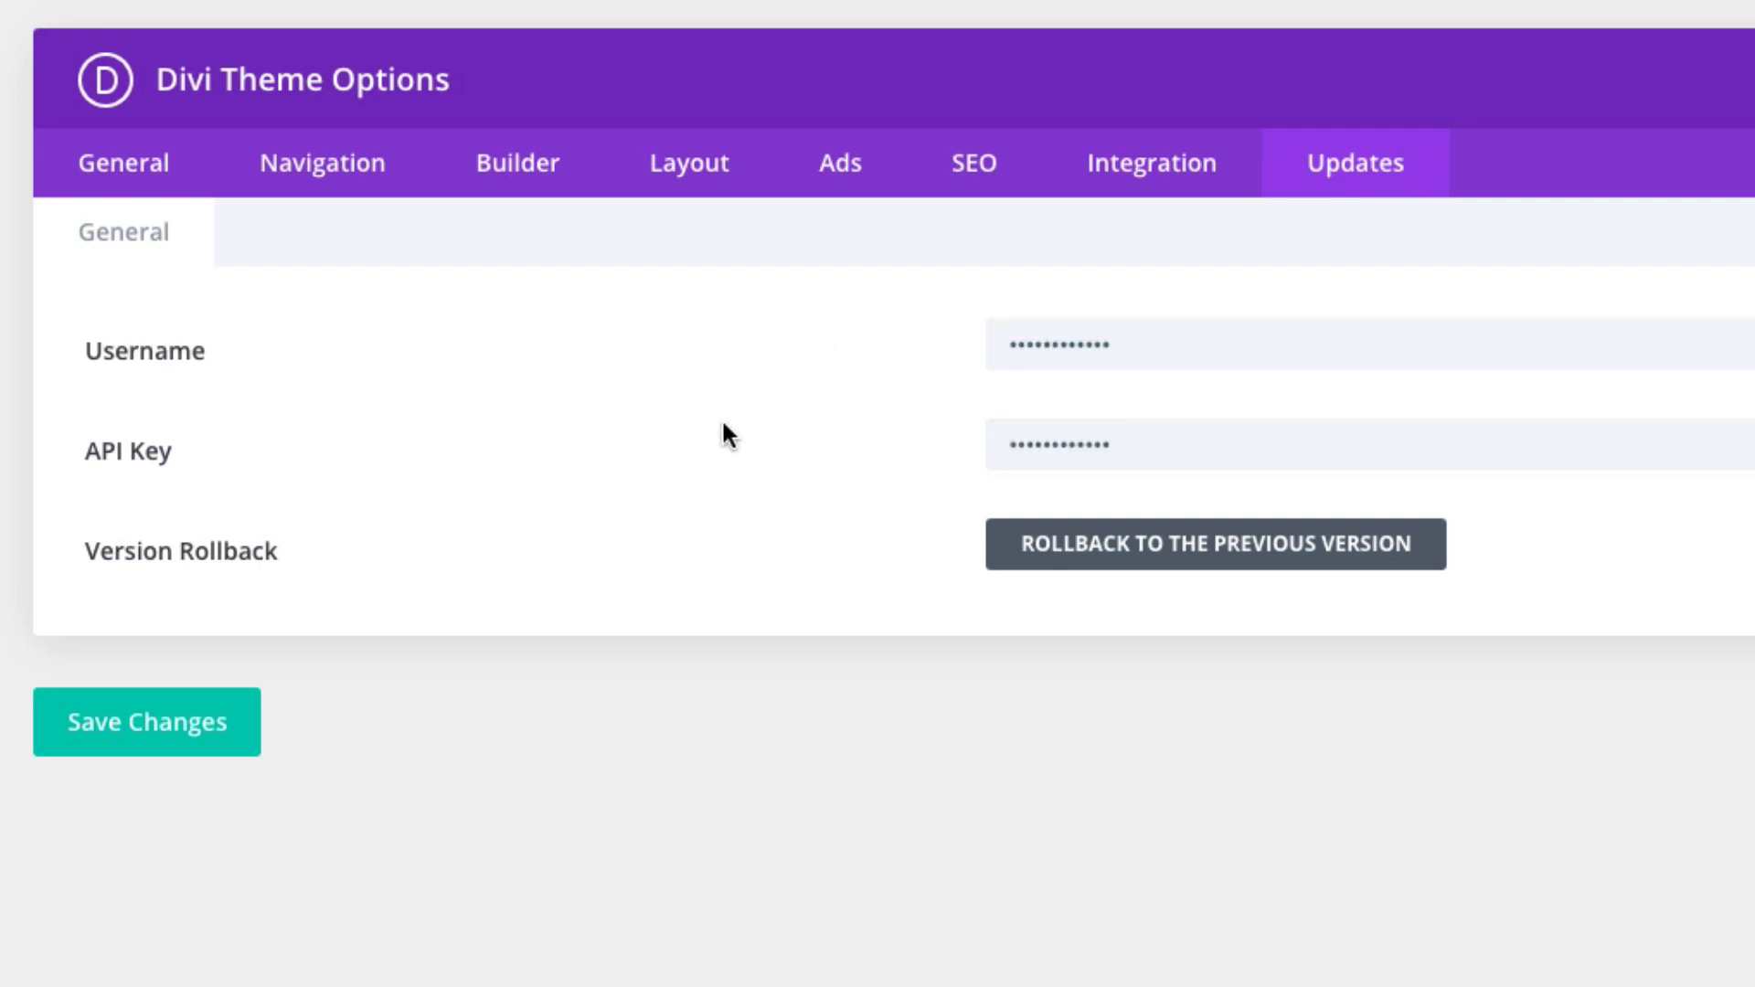
pyautogui.click(218, 715)
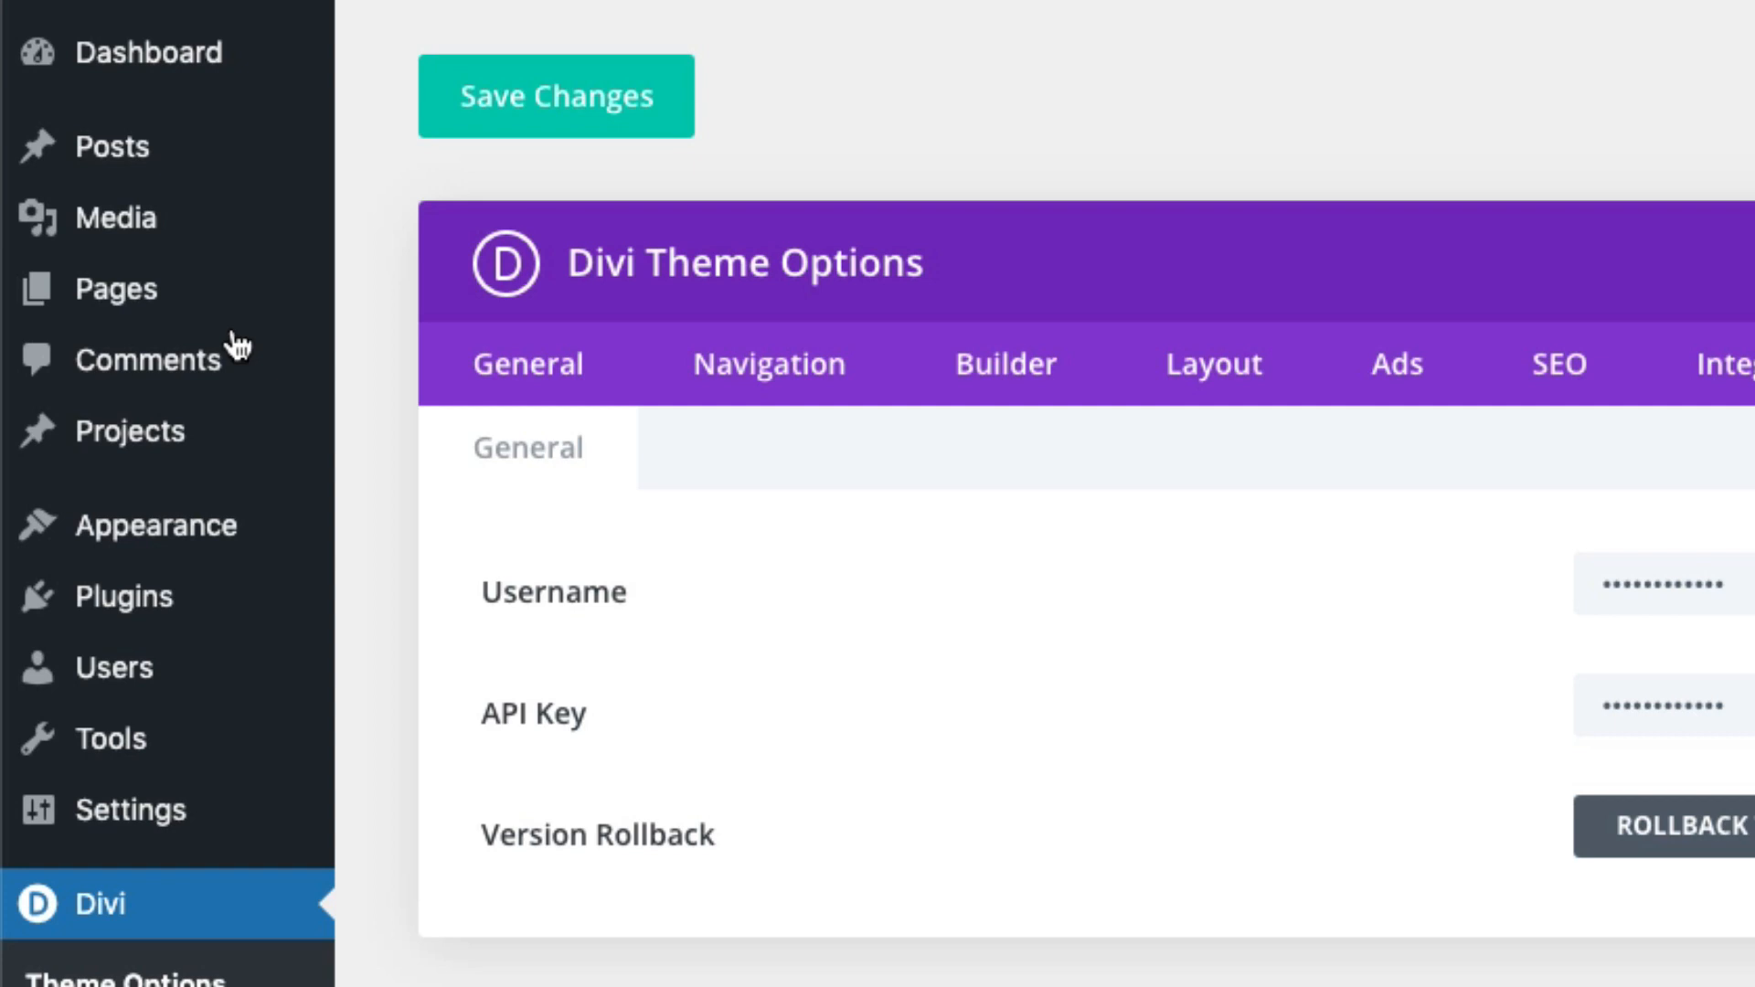
# - Create a new page titled "Home" and start building it with the Divi Builder
pyautogui.moveTo(78, 181)
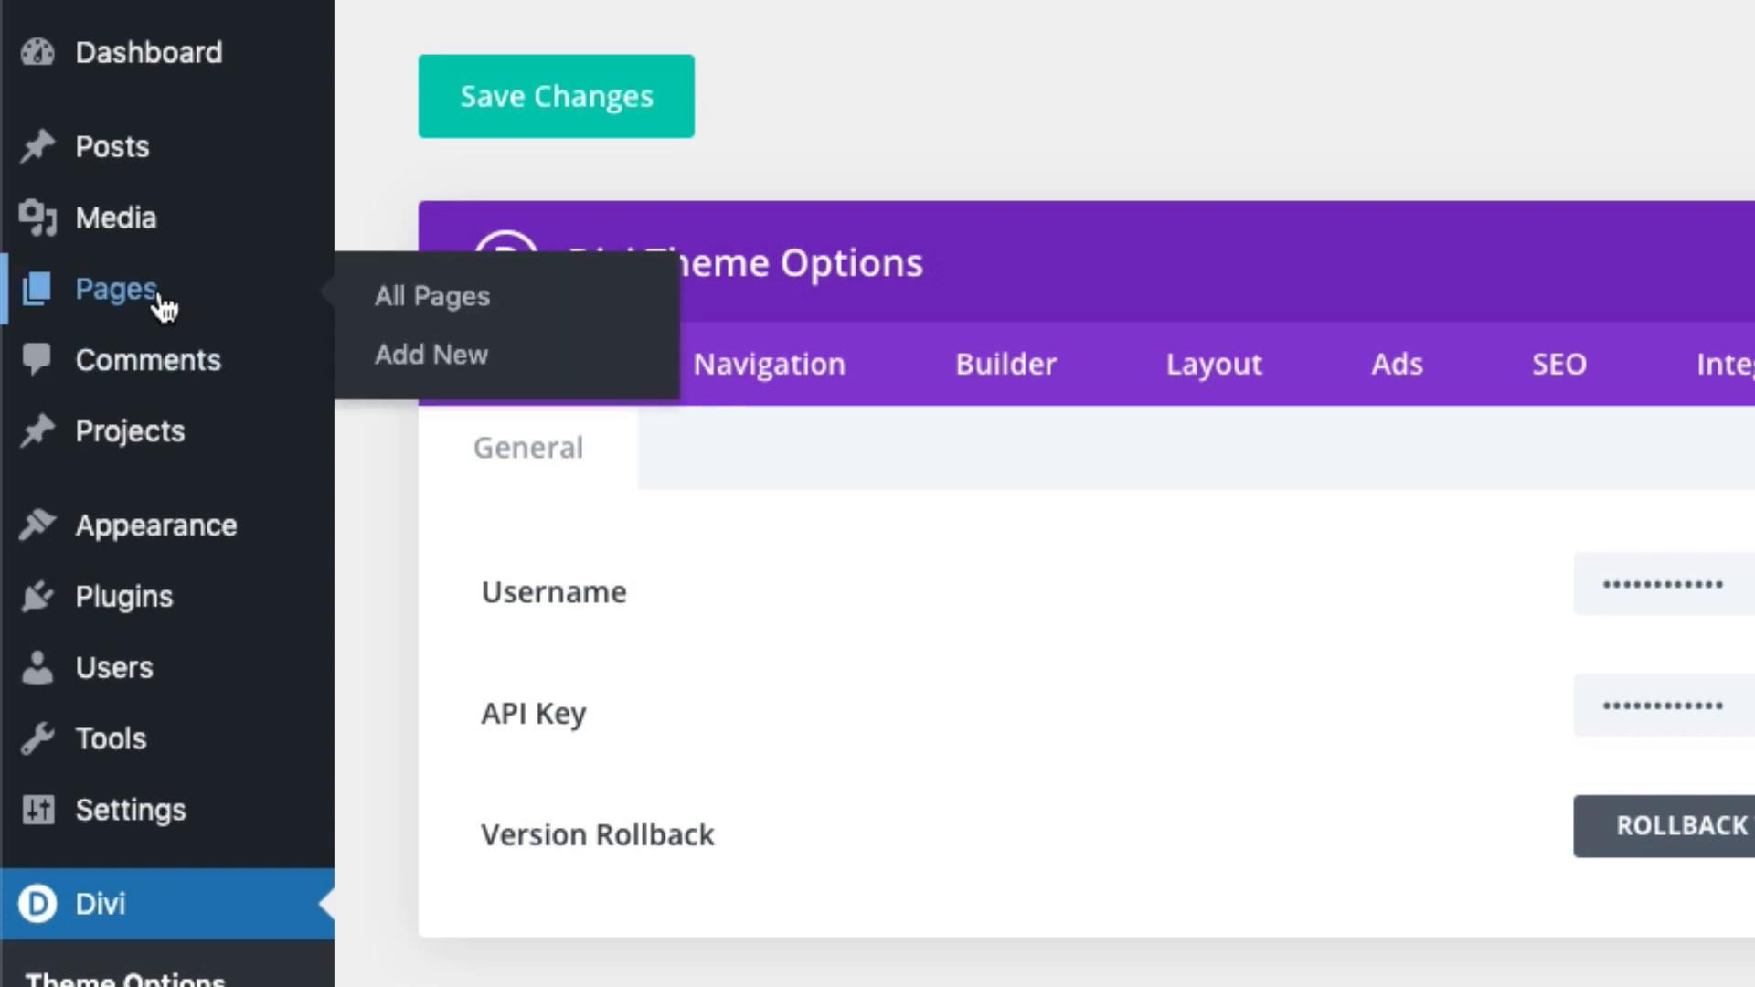
pyautogui.click(418, 370)
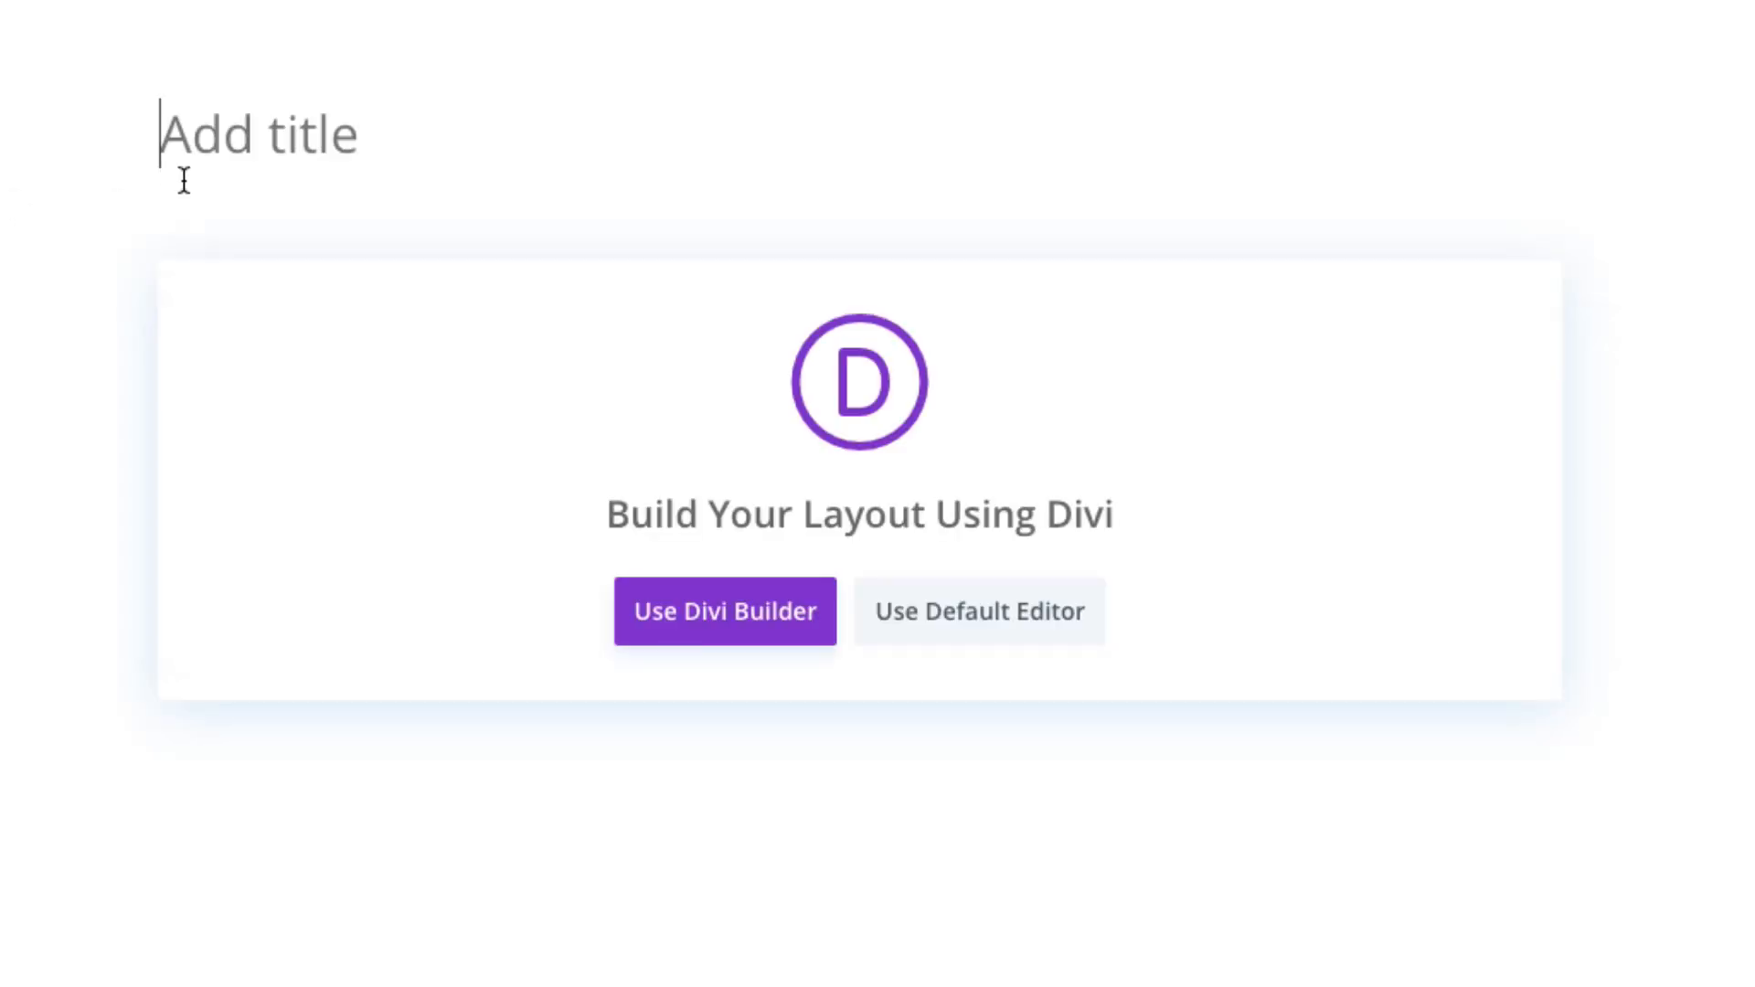
pyautogui.write('Home')
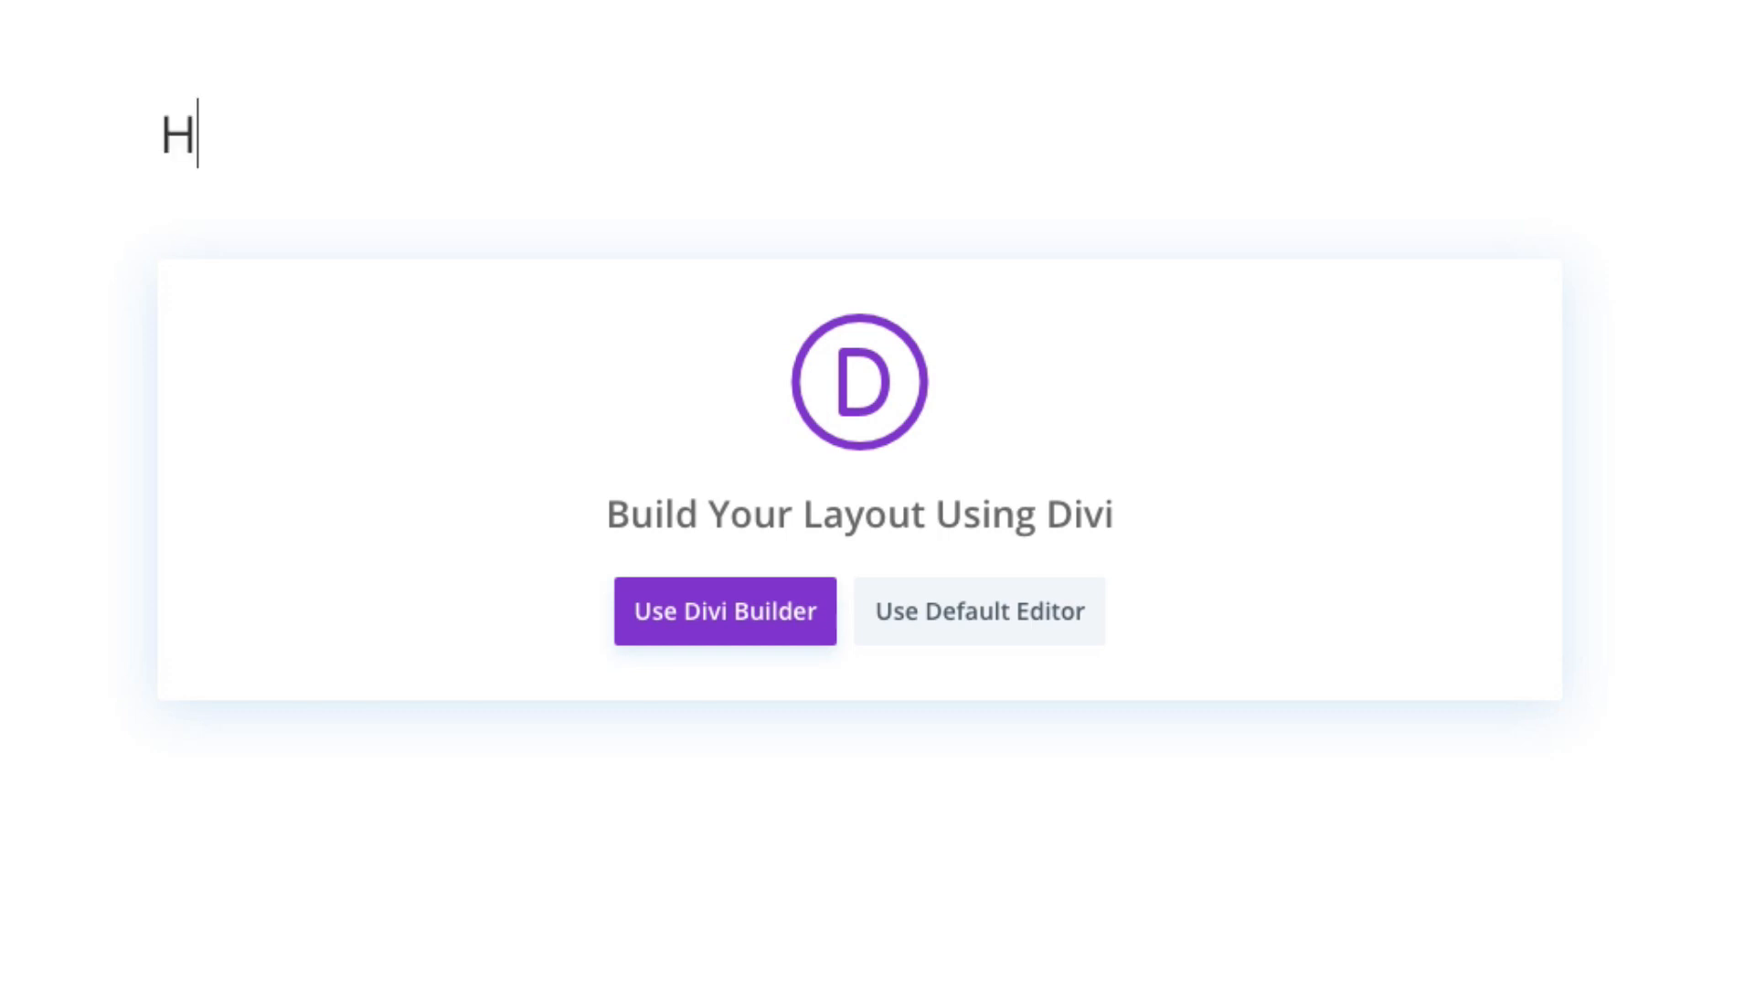
pyautogui.click(755, 640)
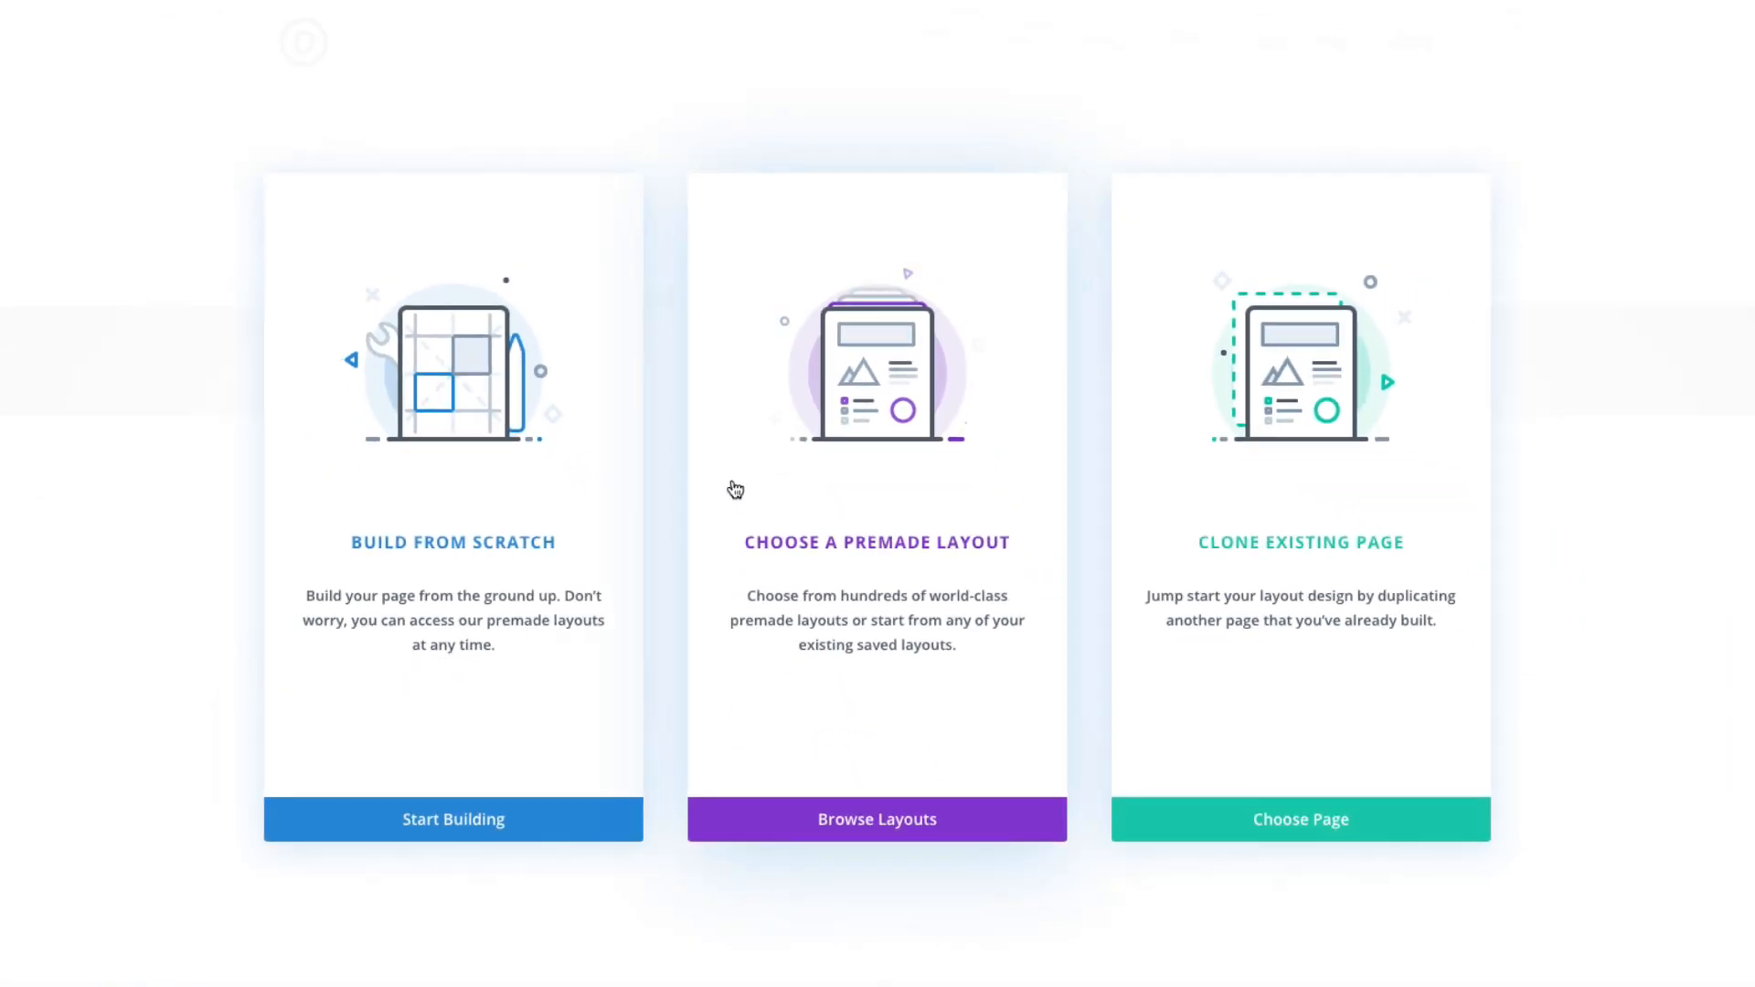
# - Load the Home layout from the premade Estate Planning layout pack into the page and publish it
pyautogui.click(851, 492)
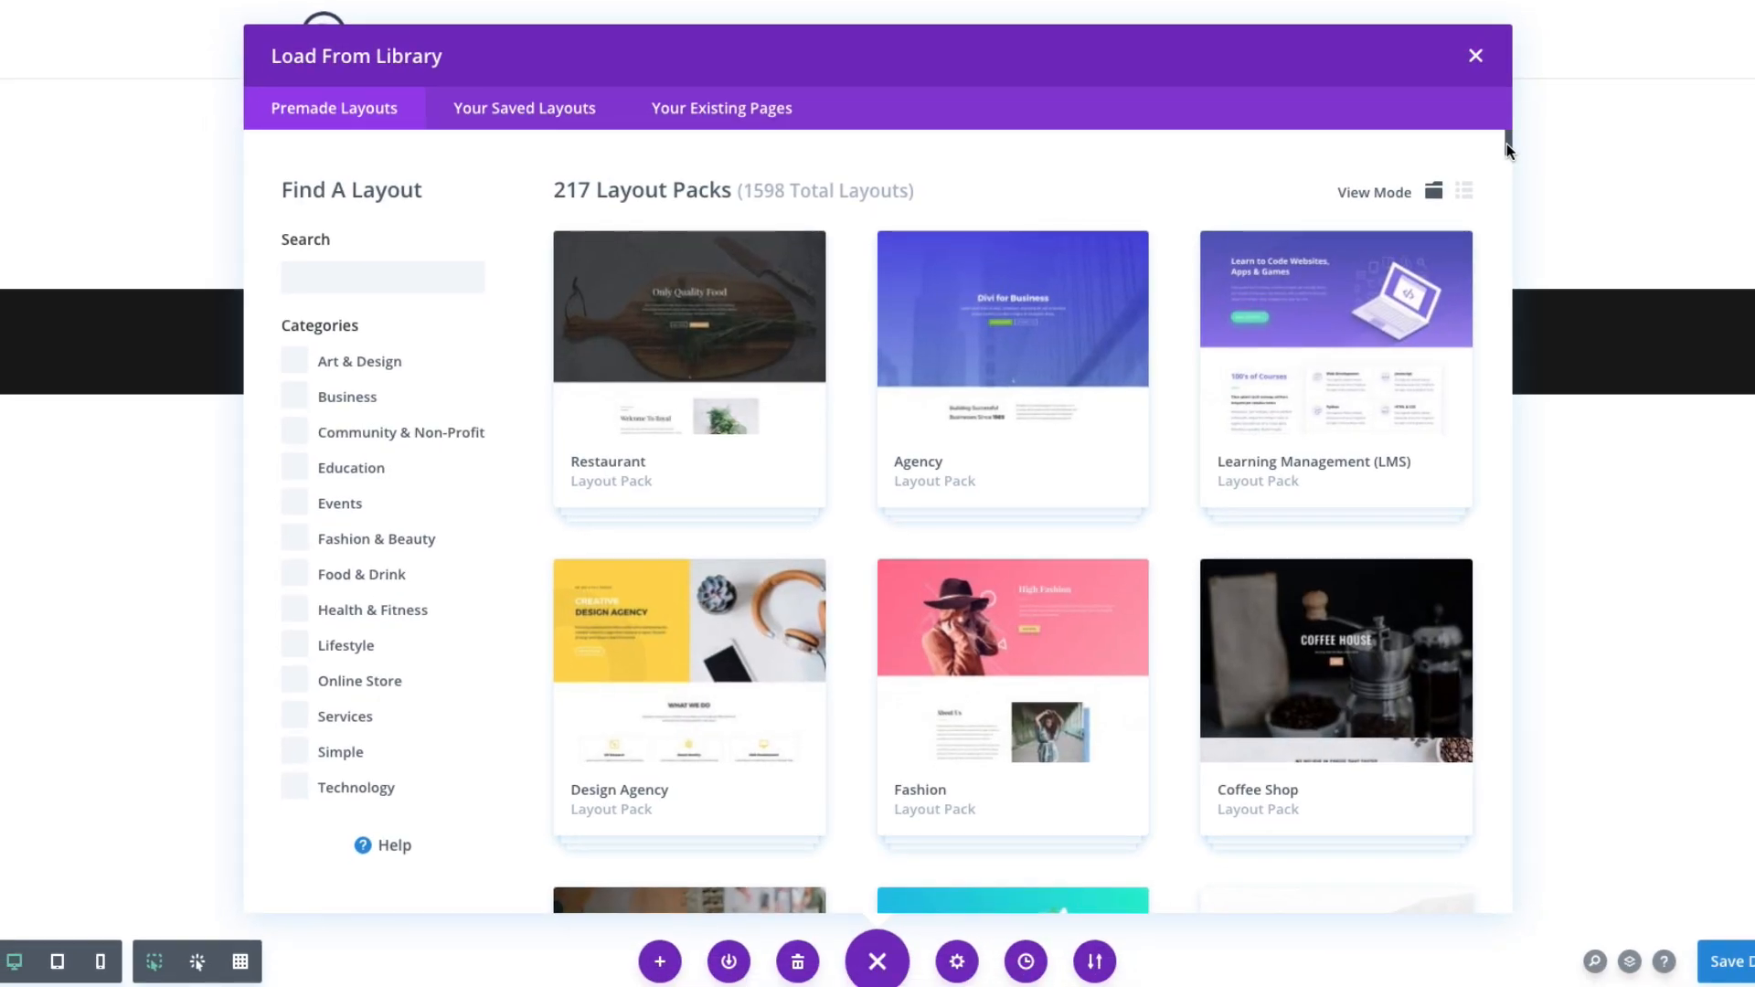
pyautogui.moveTo(1507, 145); pyautogui.dragTo(1507, 903)
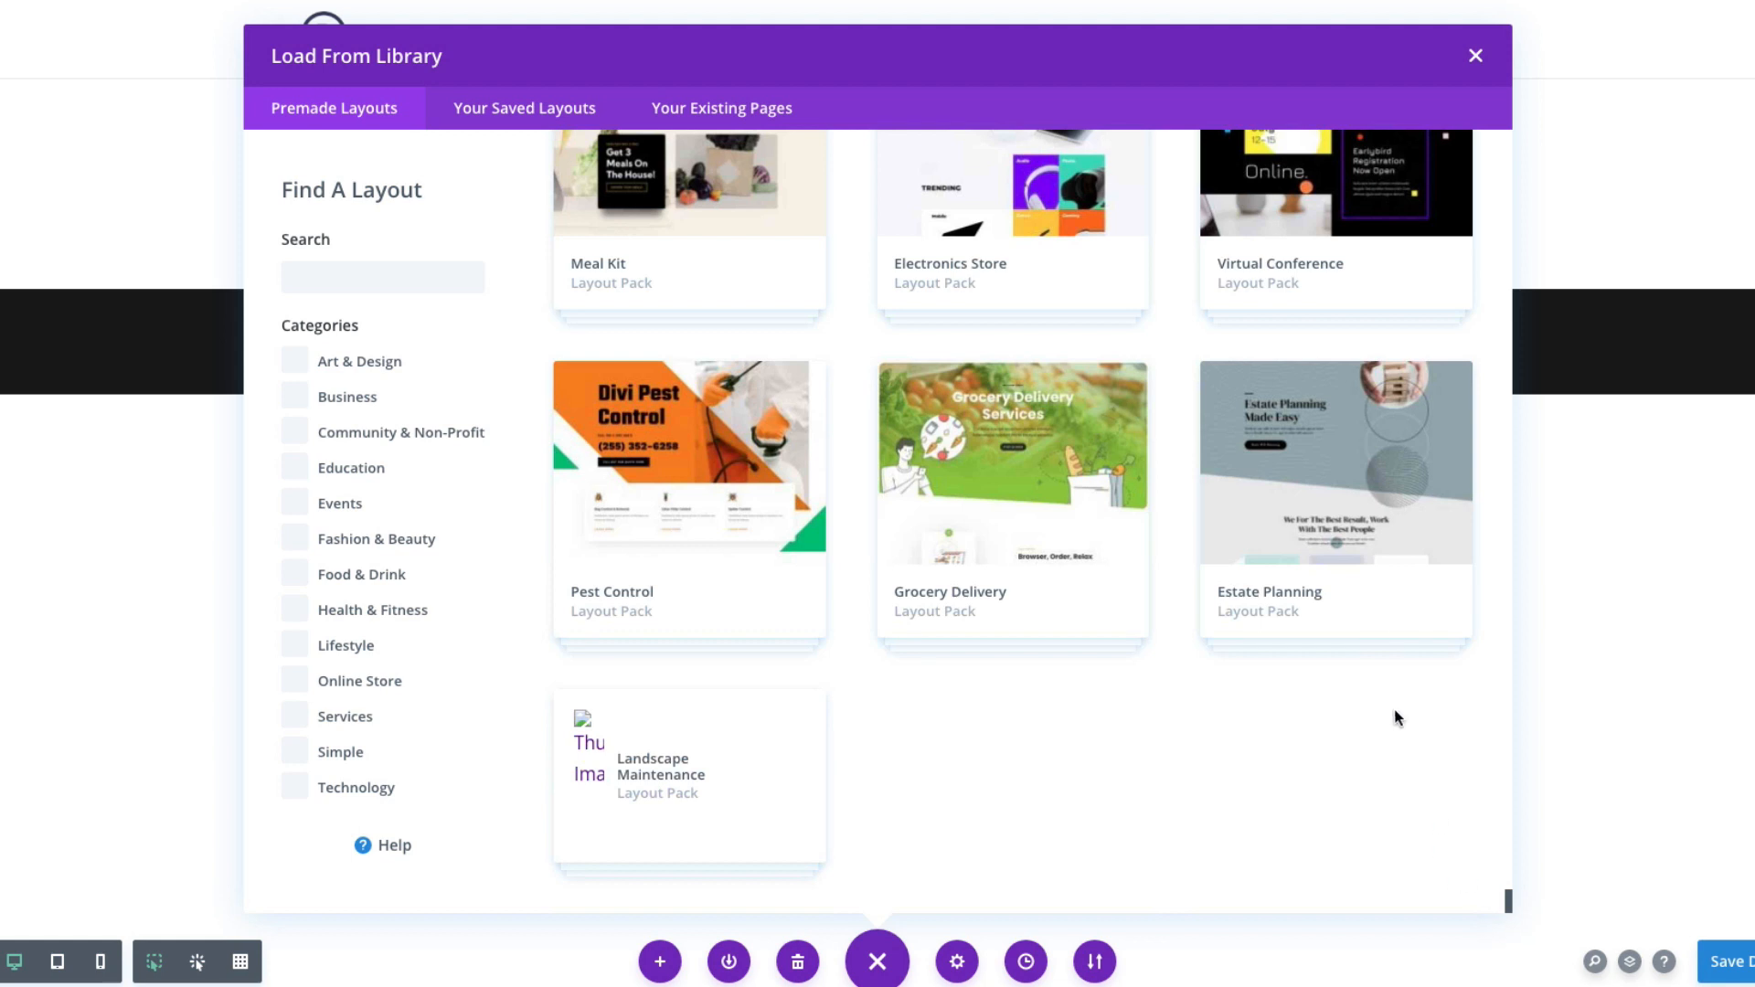
pyautogui.scroll(2, 1340, 666)
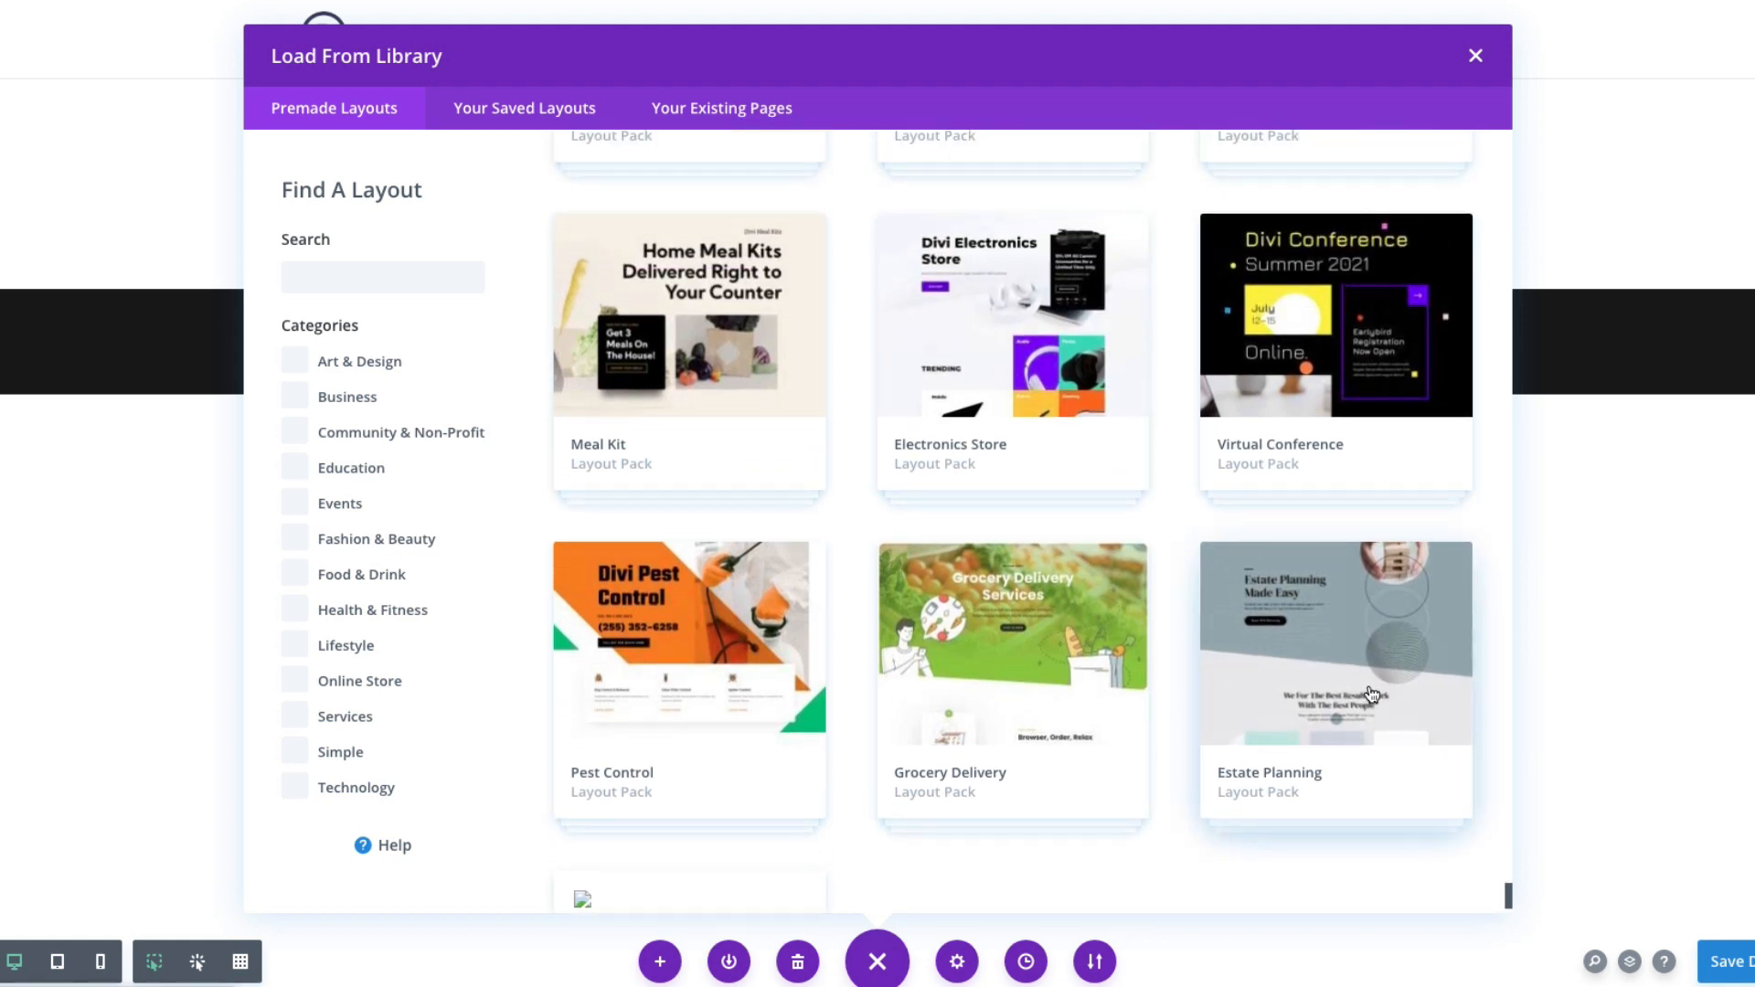
pyautogui.click(1371, 693)
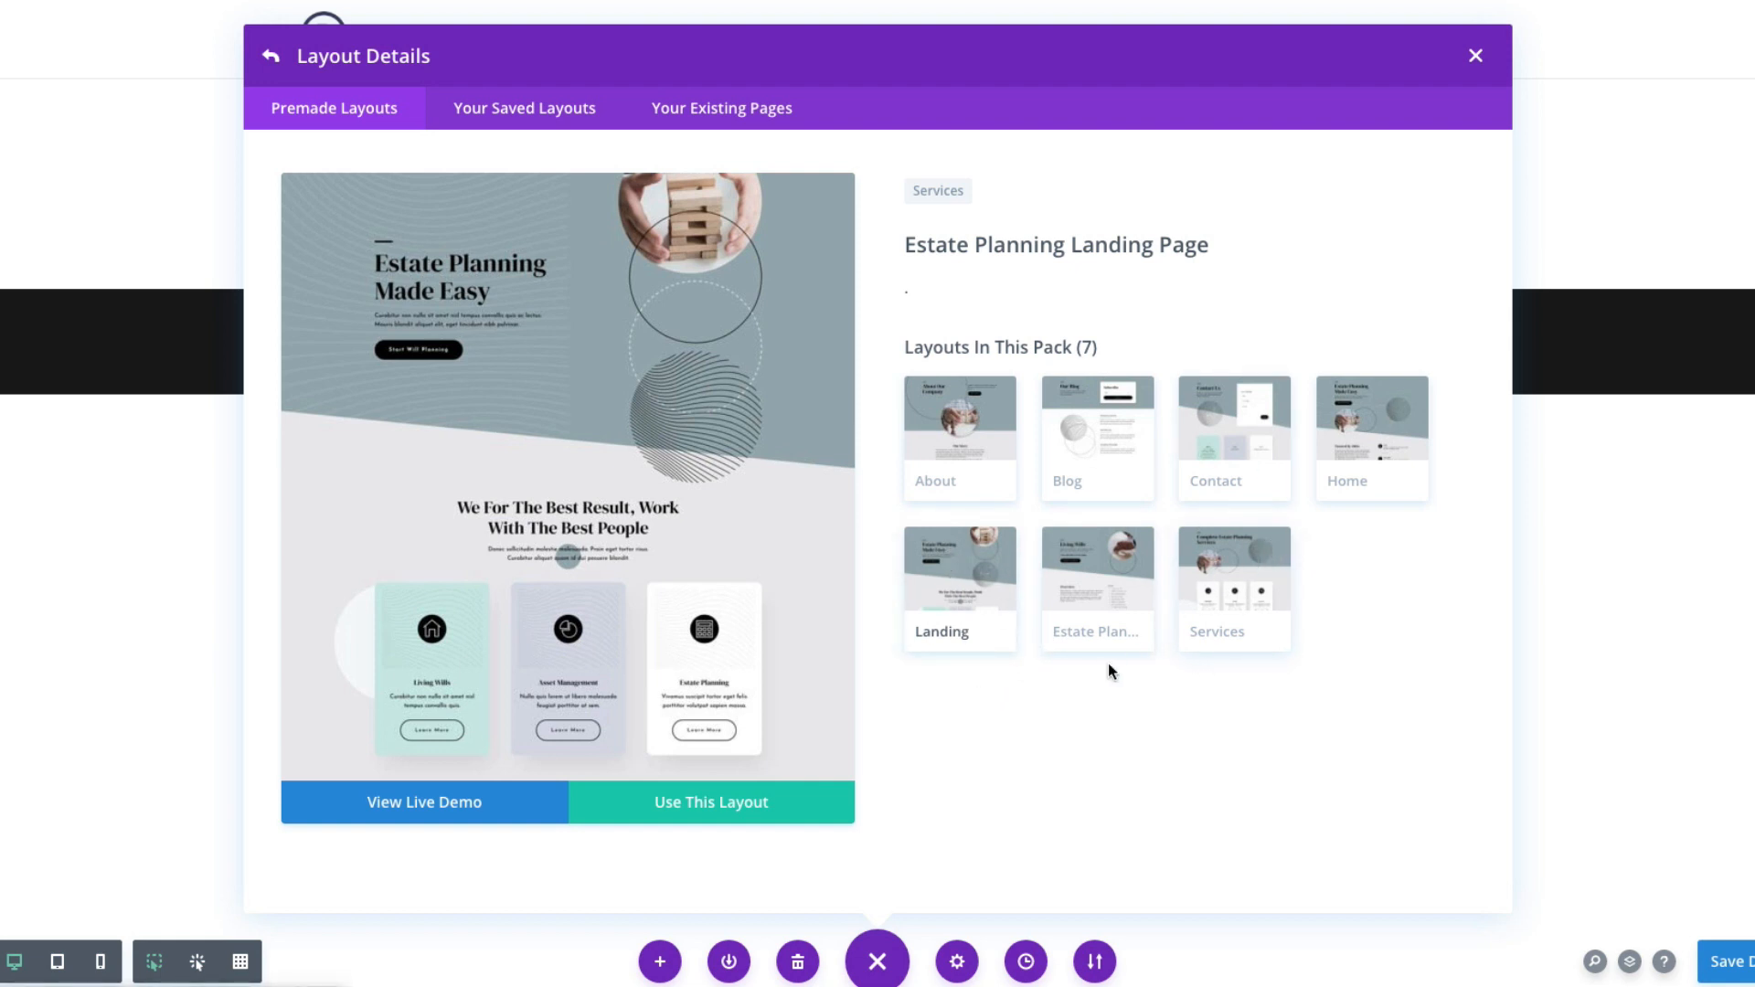
pyautogui.click(1353, 468)
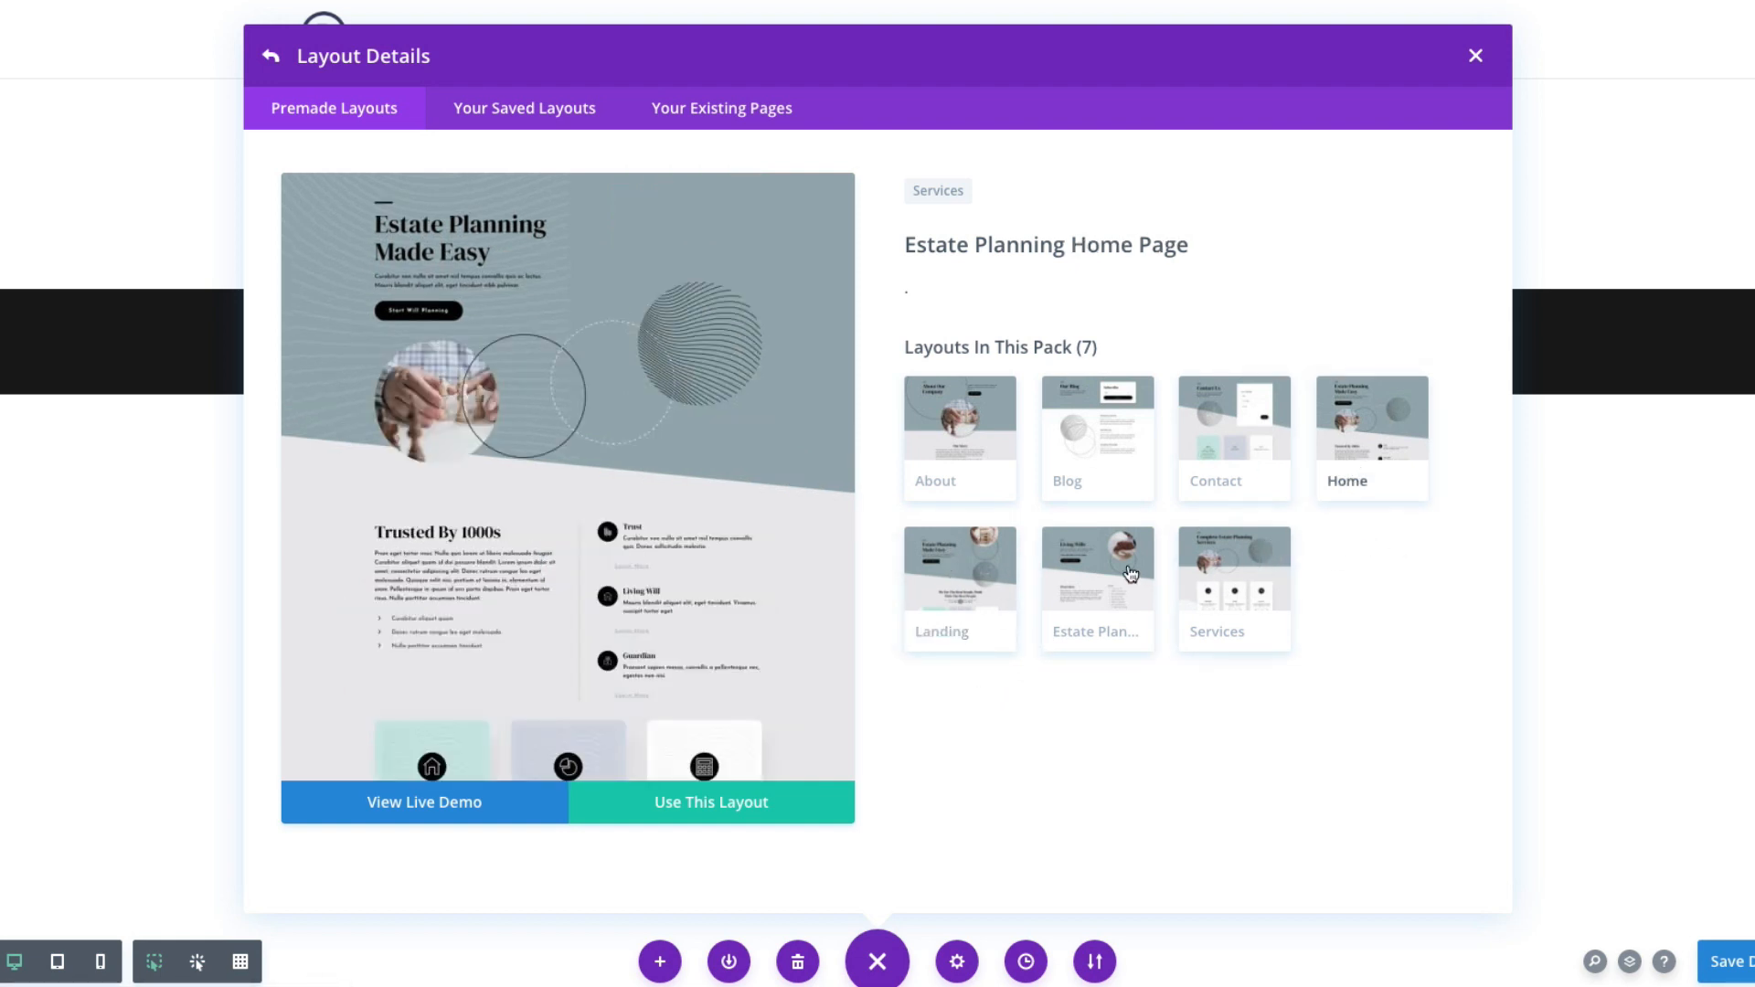
pyautogui.click(749, 816)
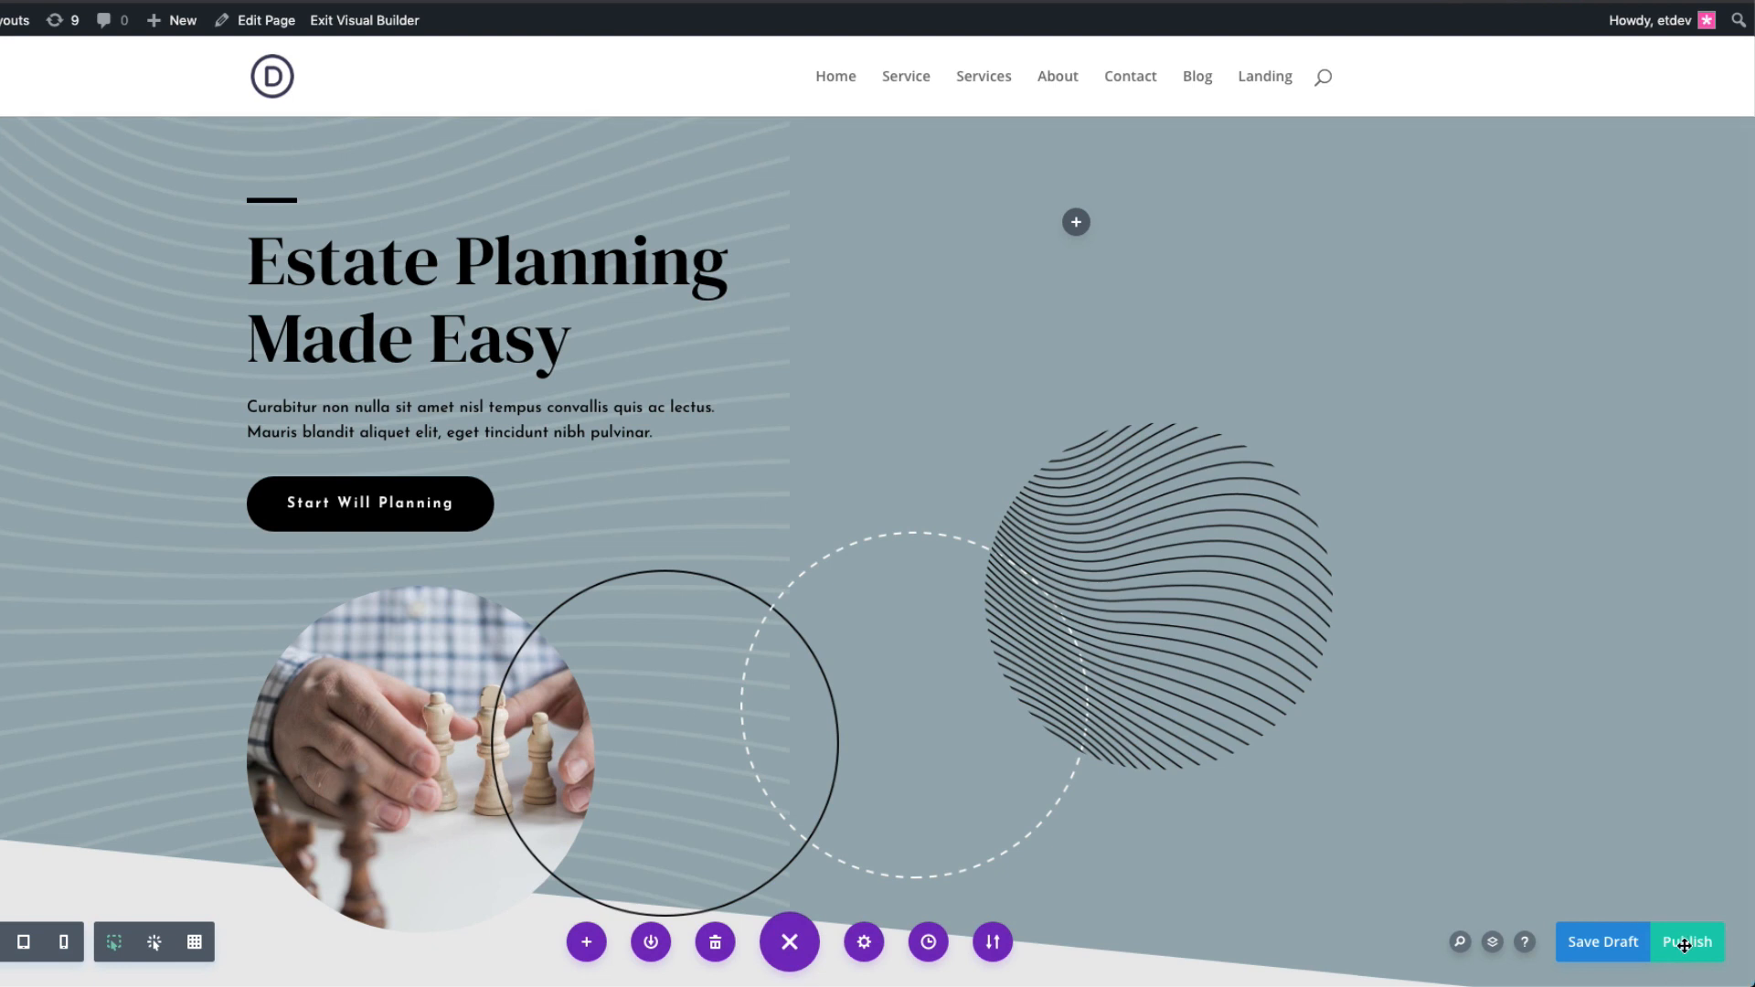
pyautogui.click(1687, 946)
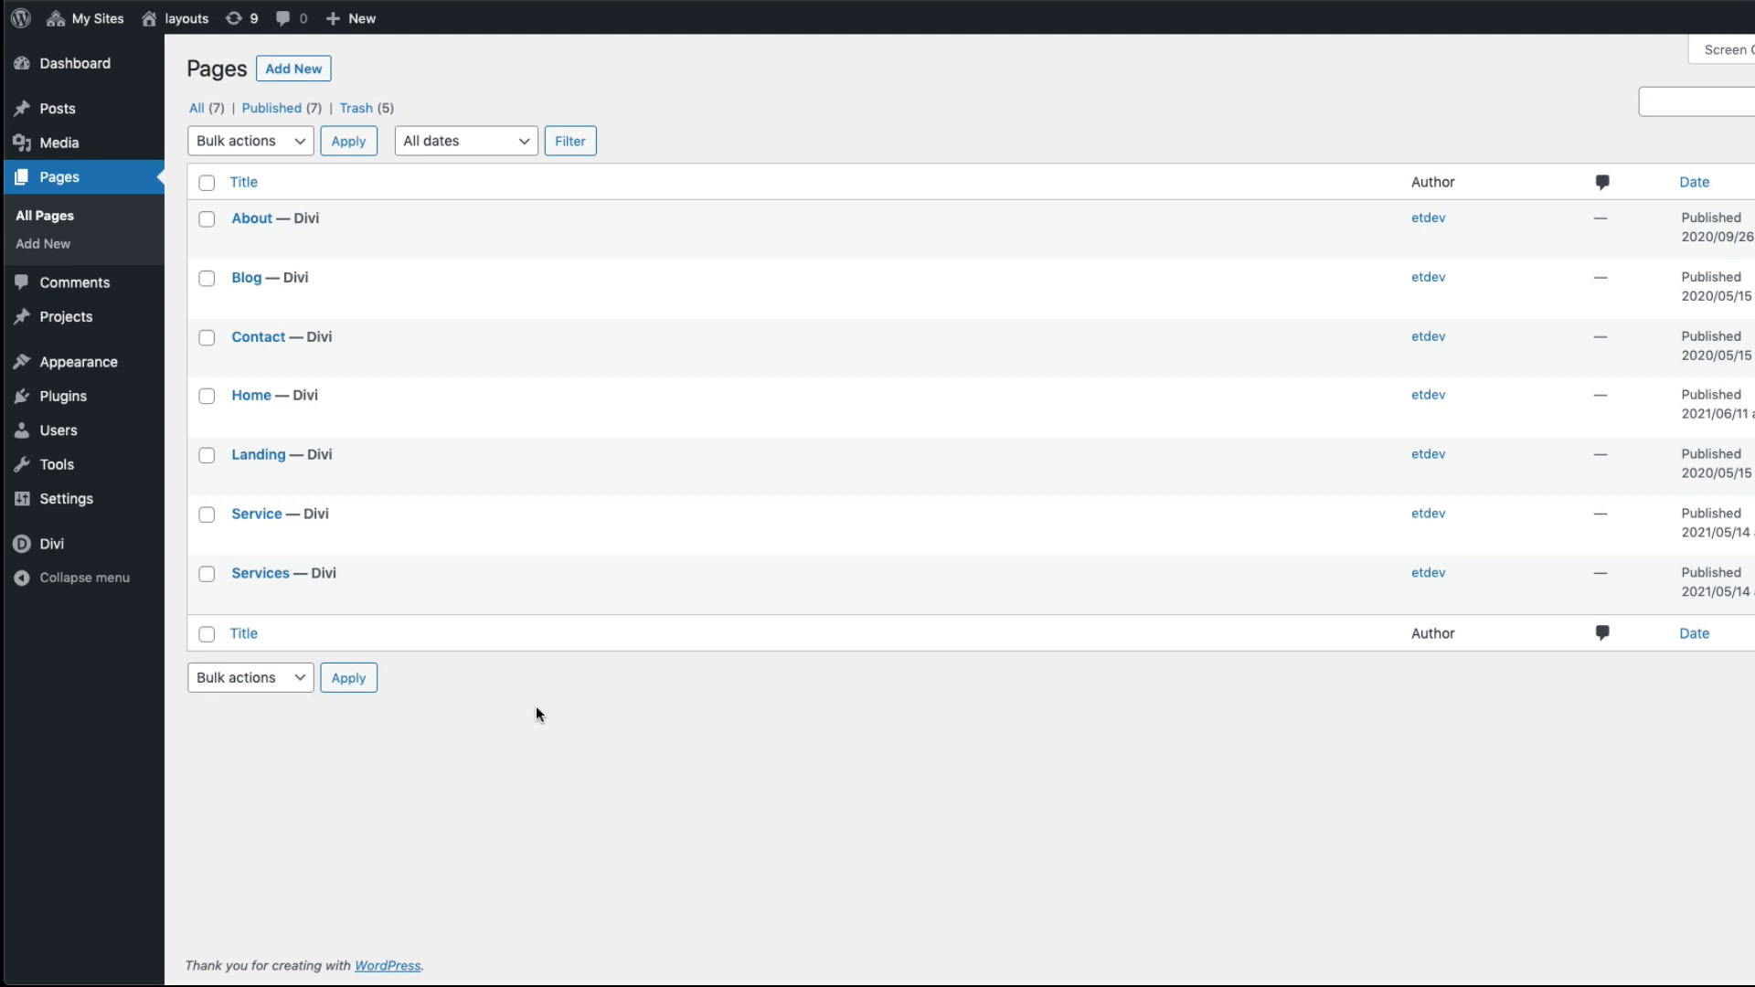
# - Create a new site navigation menu named "Main"
pyautogui.moveTo(55, 364)
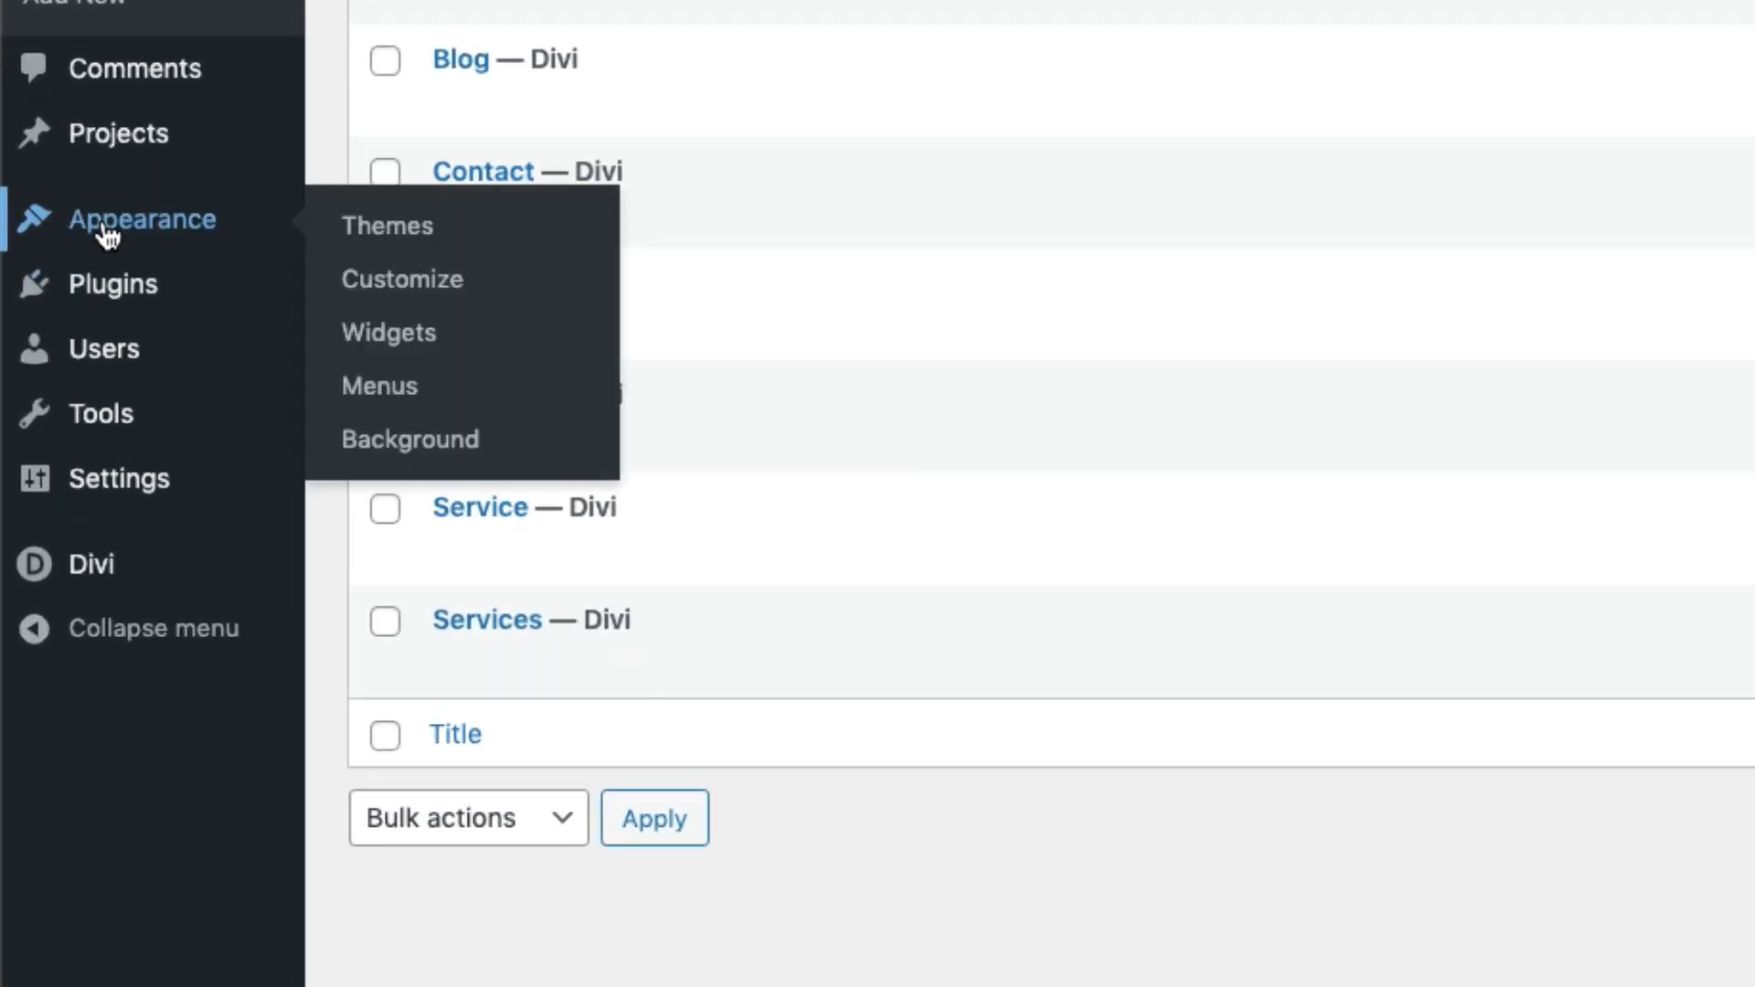
pyautogui.click(380, 386)
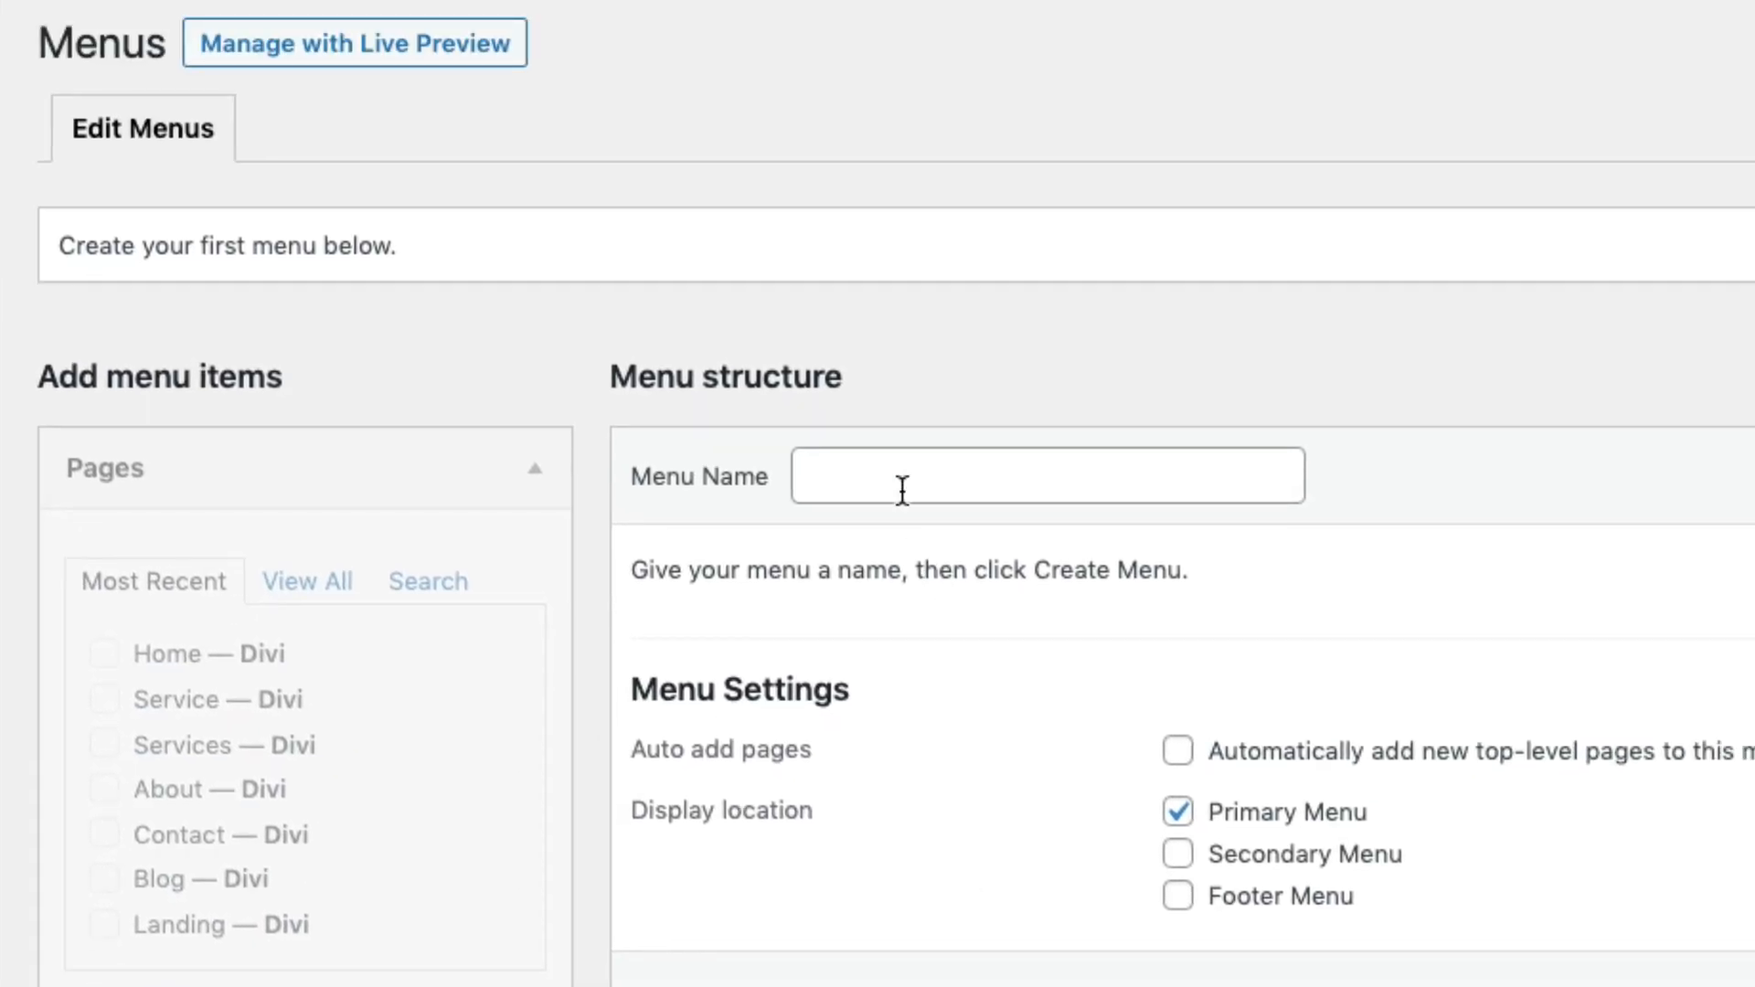
pyautogui.click(902, 491)
pyautogui.write('Main')
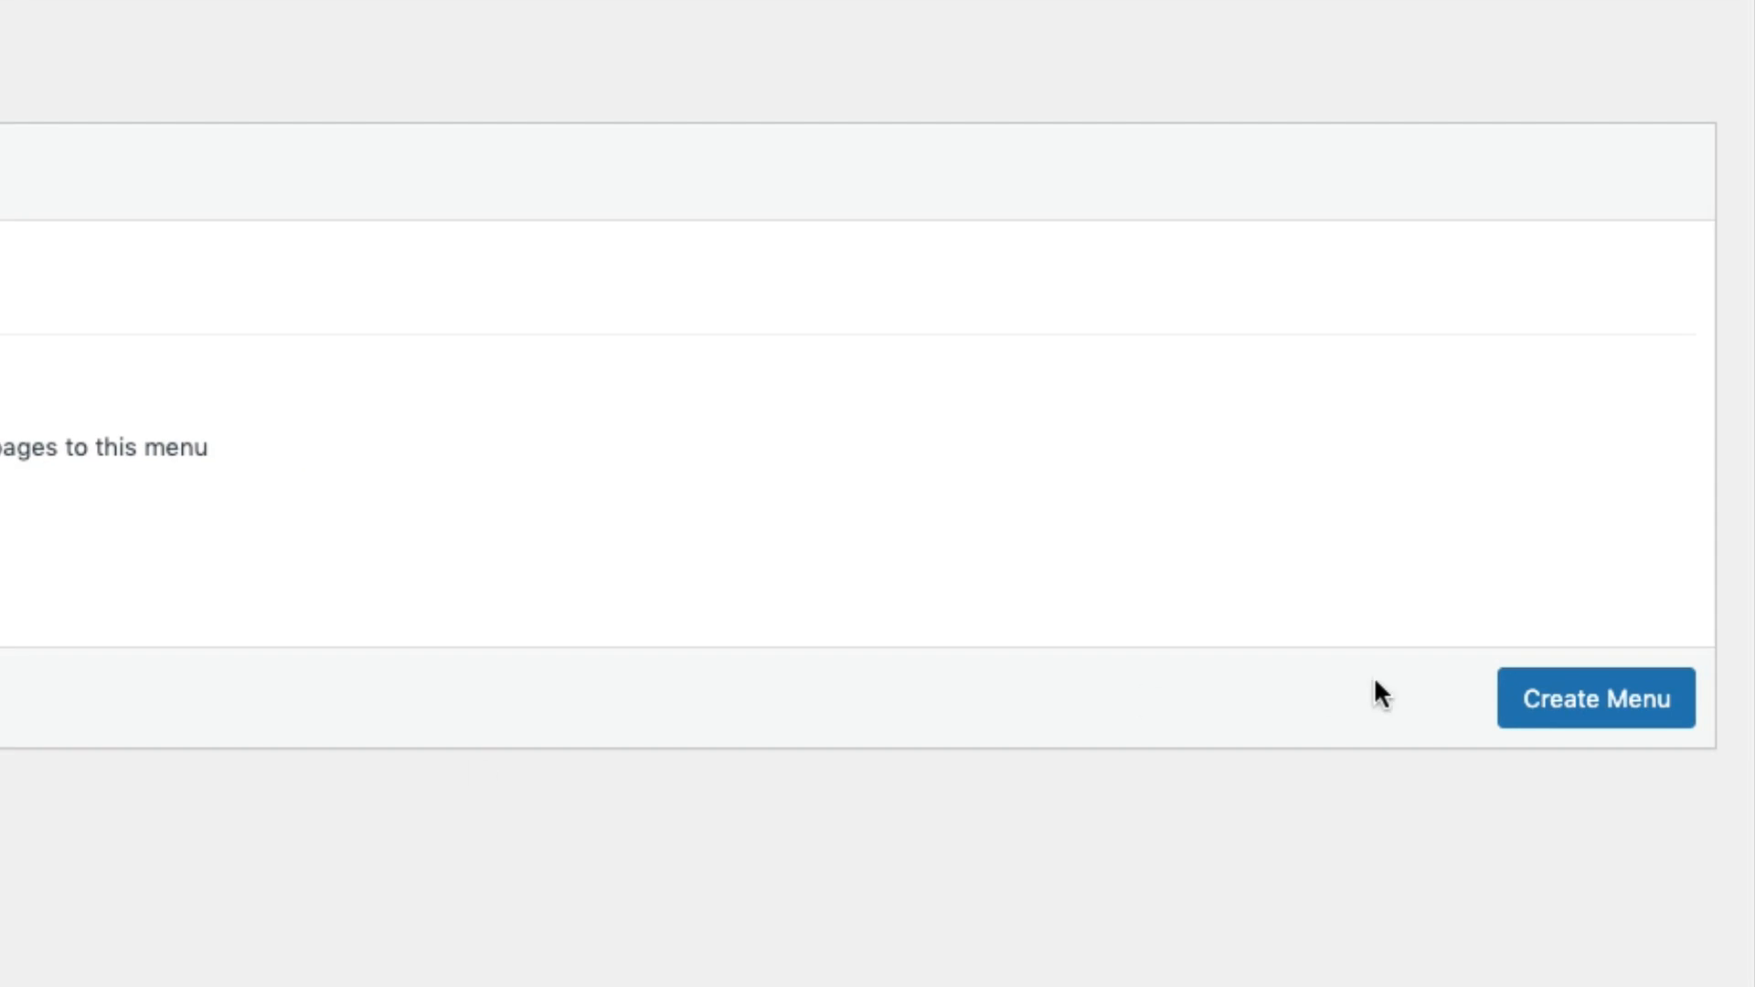
pyautogui.click(1592, 705)
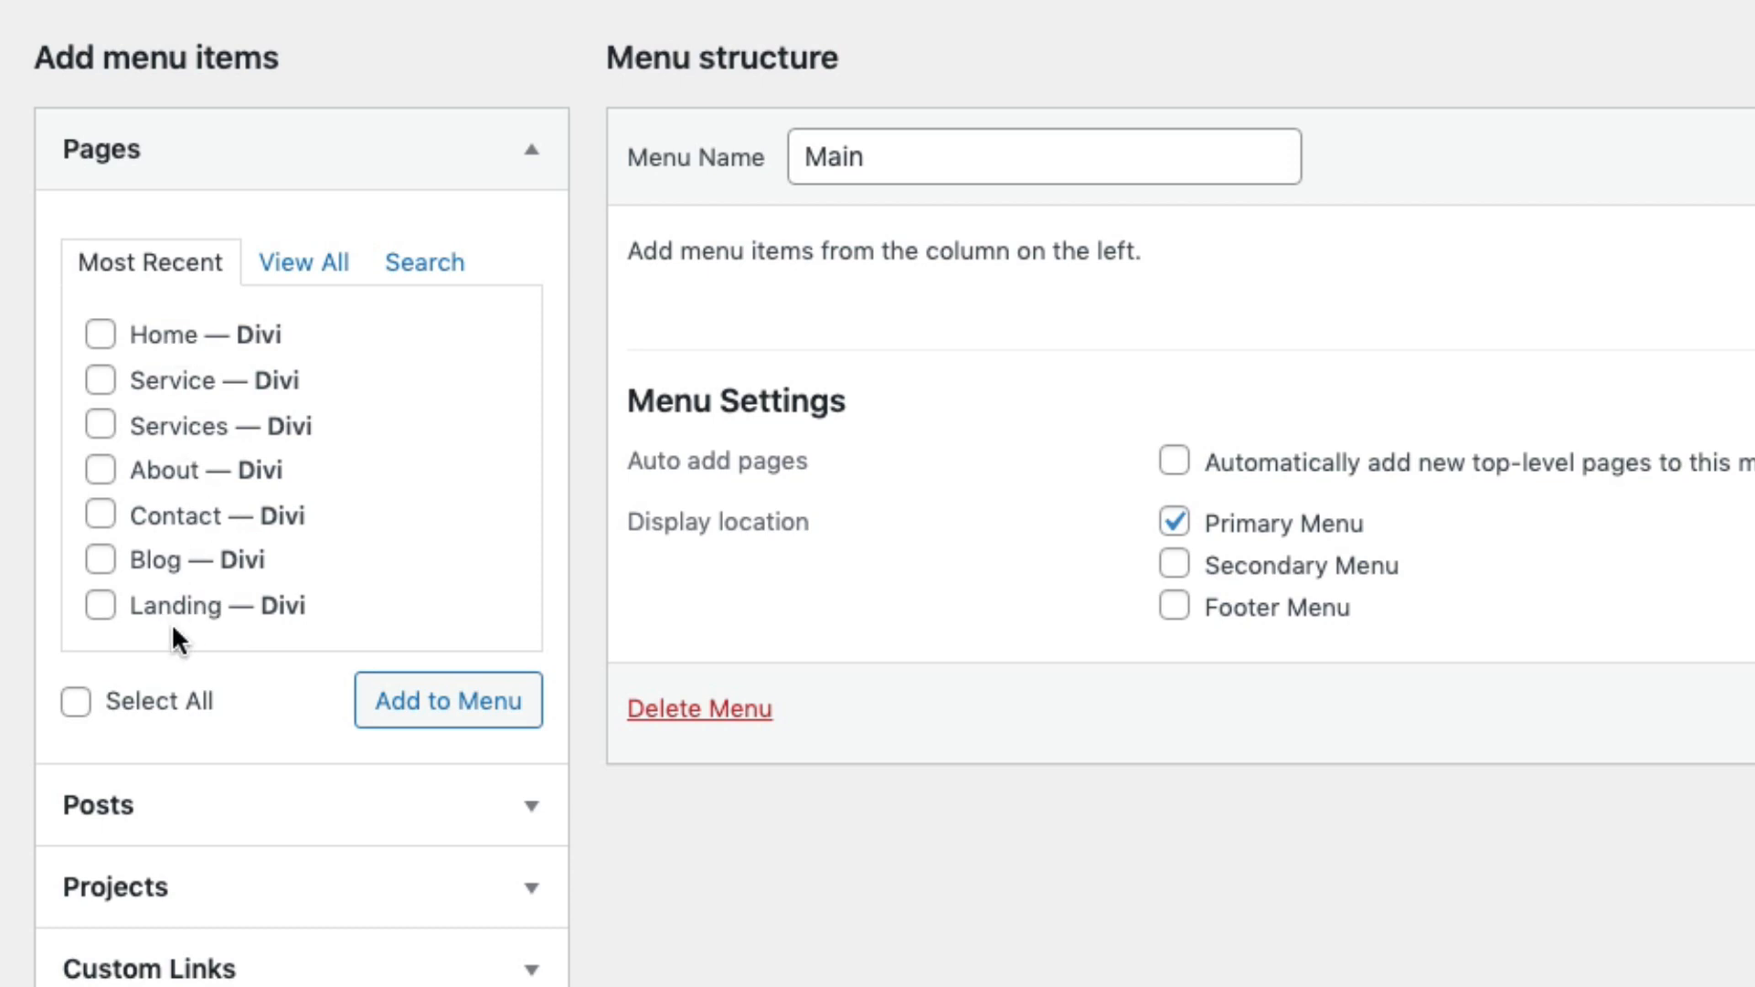
# - Add all seven pages, from Home to Landing, to the Main menu and save it
pyautogui.click(77, 705)
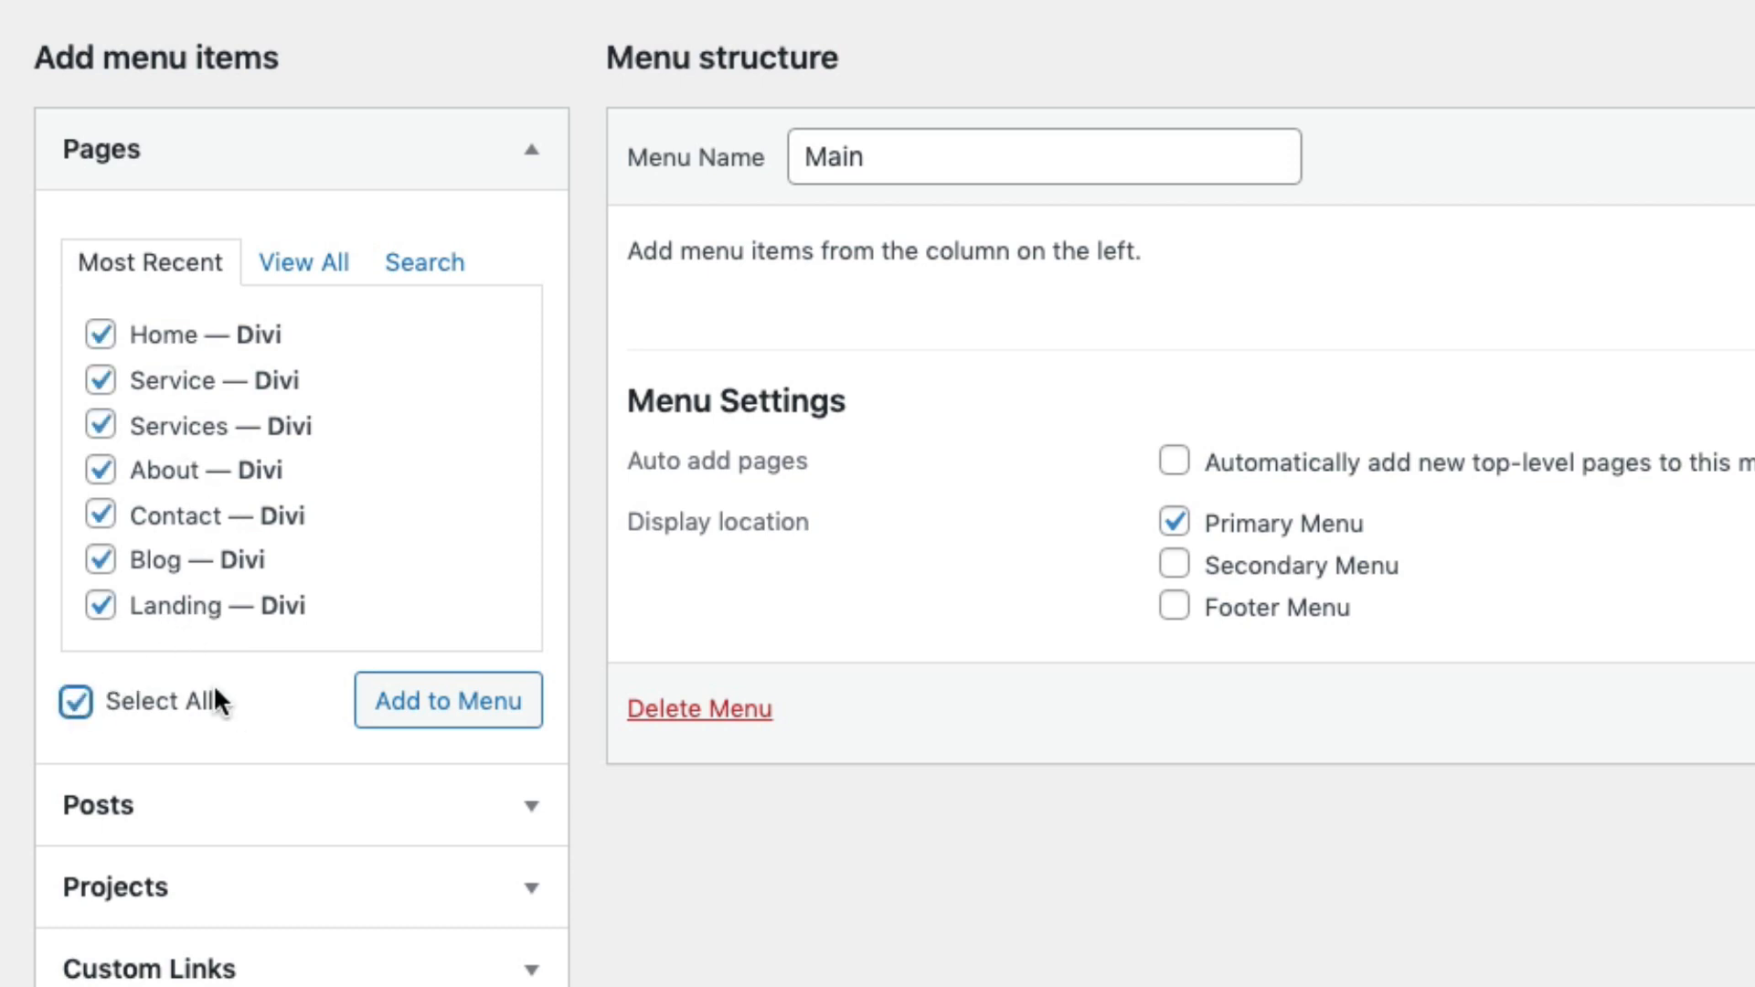
pyautogui.click(474, 716)
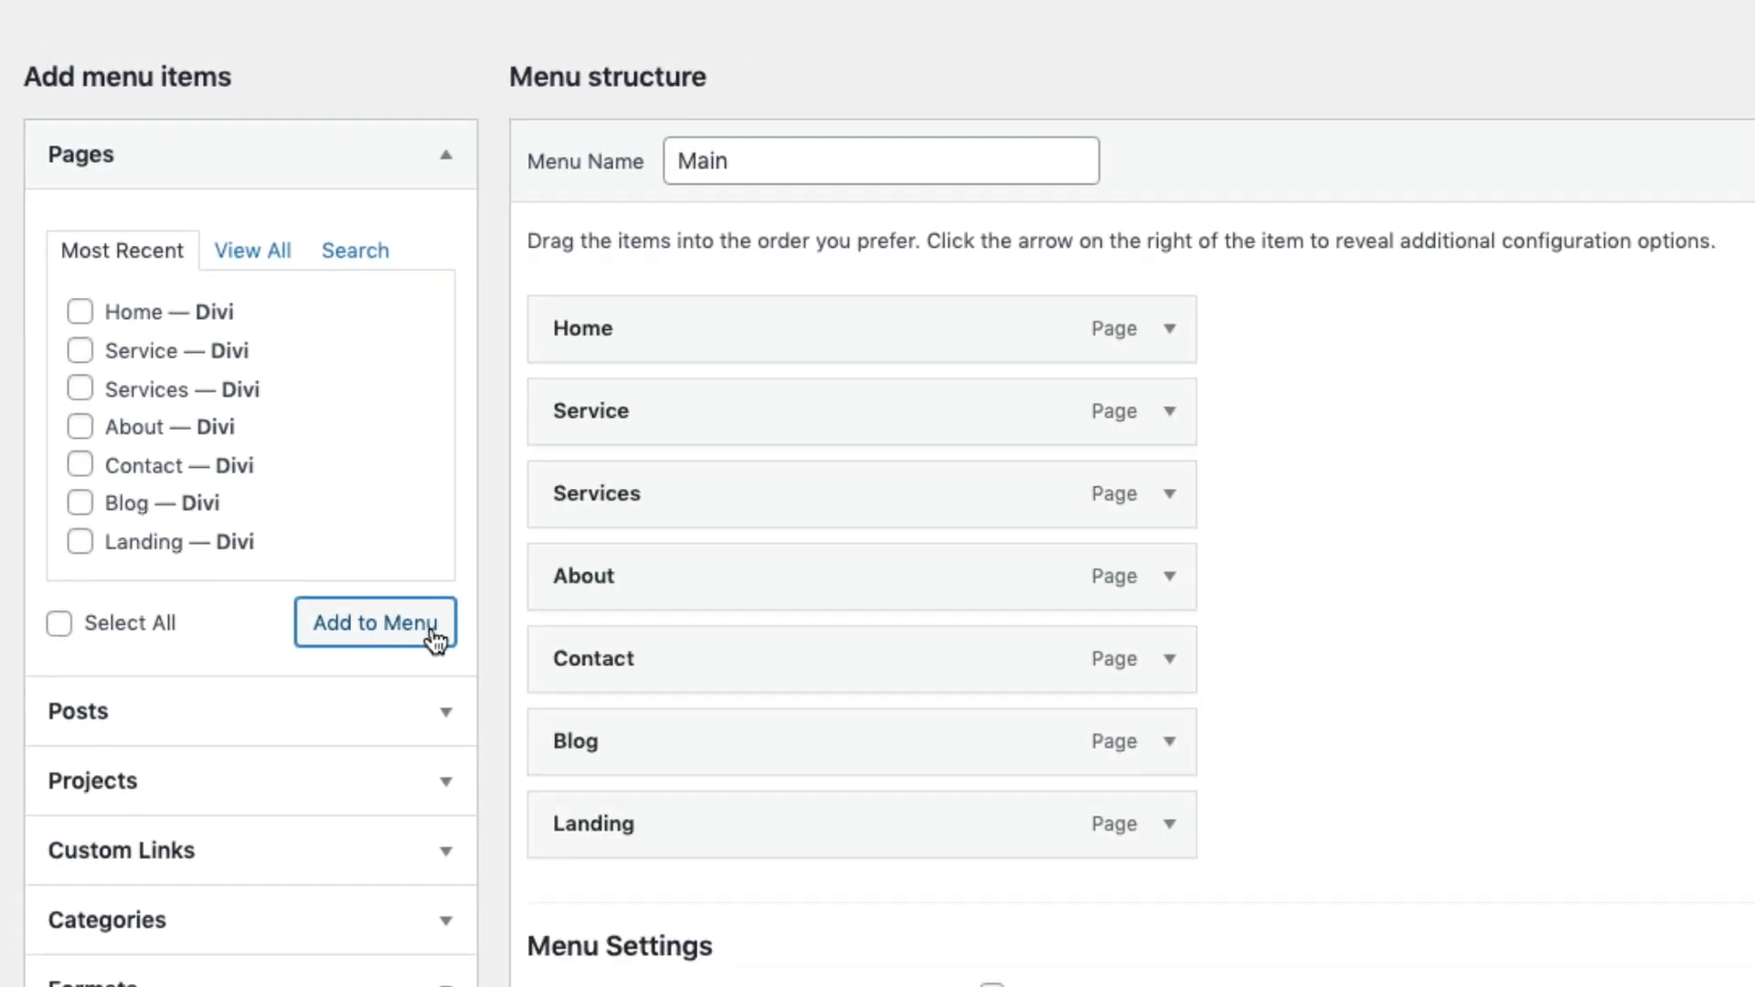
pyautogui.moveTo(717, 329)
pyautogui.mouseDown()
pyautogui.moveTo(717, 493)
pyautogui.moveTo(706, 341)
pyautogui.moveTo(725, 306)
pyautogui.moveTo(725, 320)
pyautogui.mouseUp()
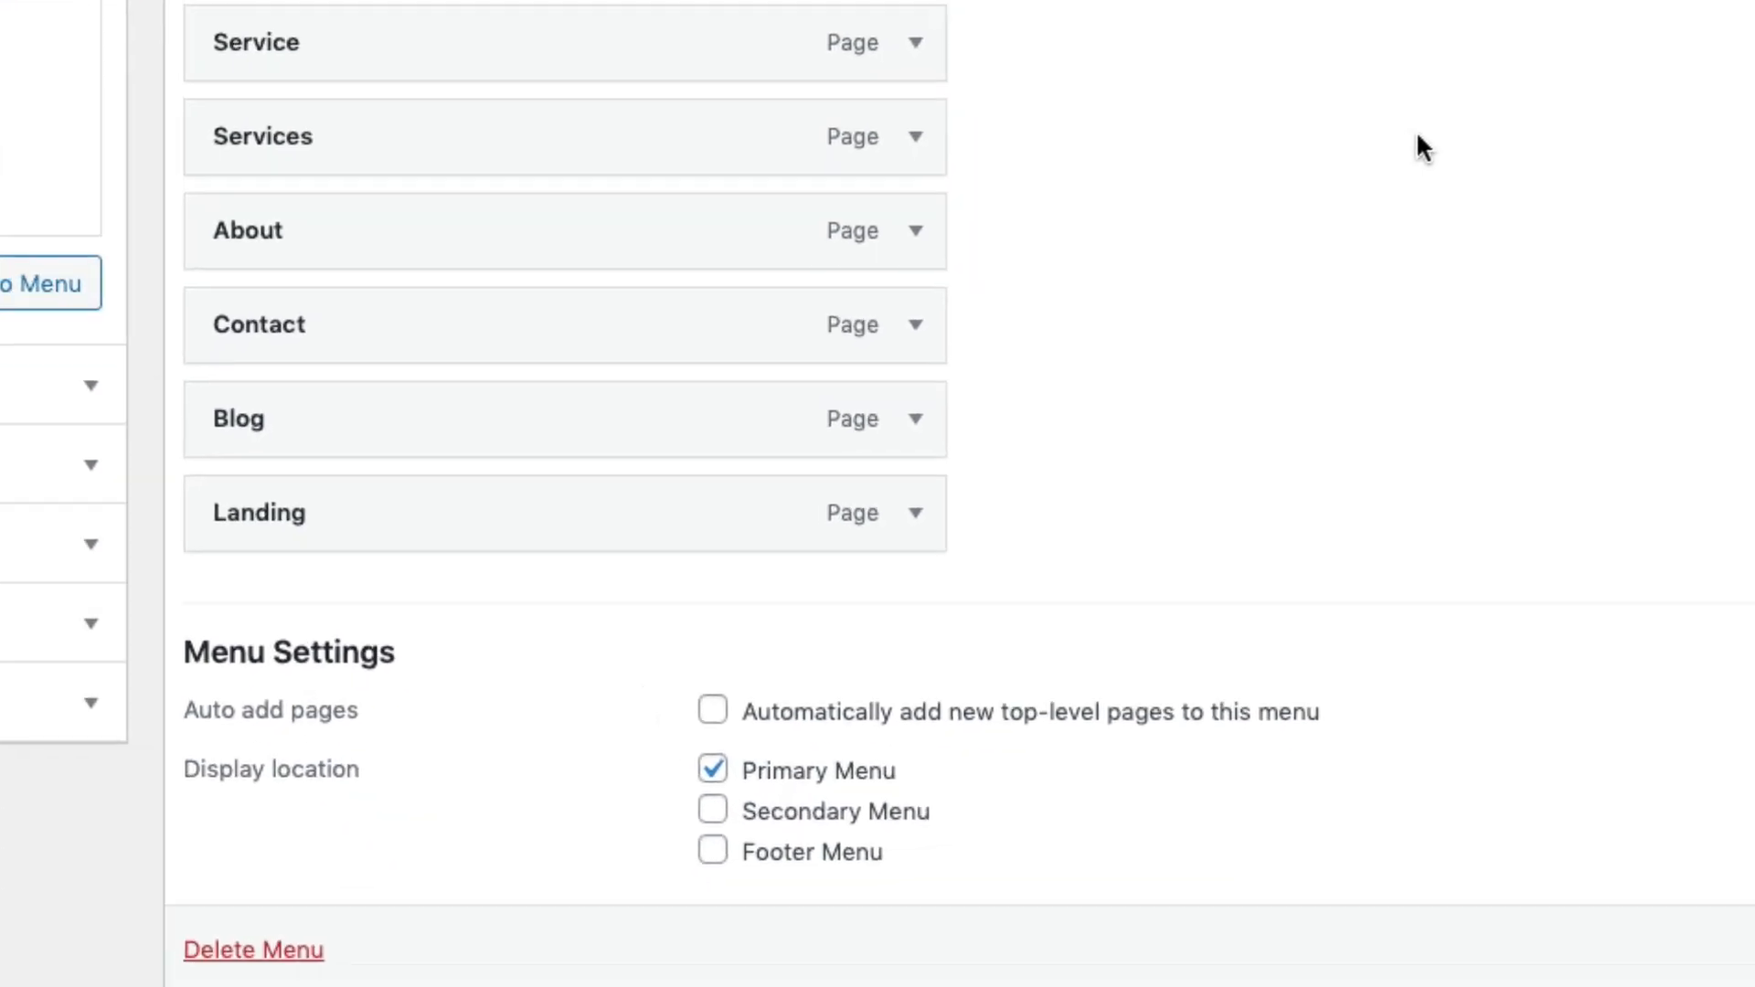
pyautogui.scroll(-1, 1255, 543)
pyautogui.scroll(-3, 1025, 157)
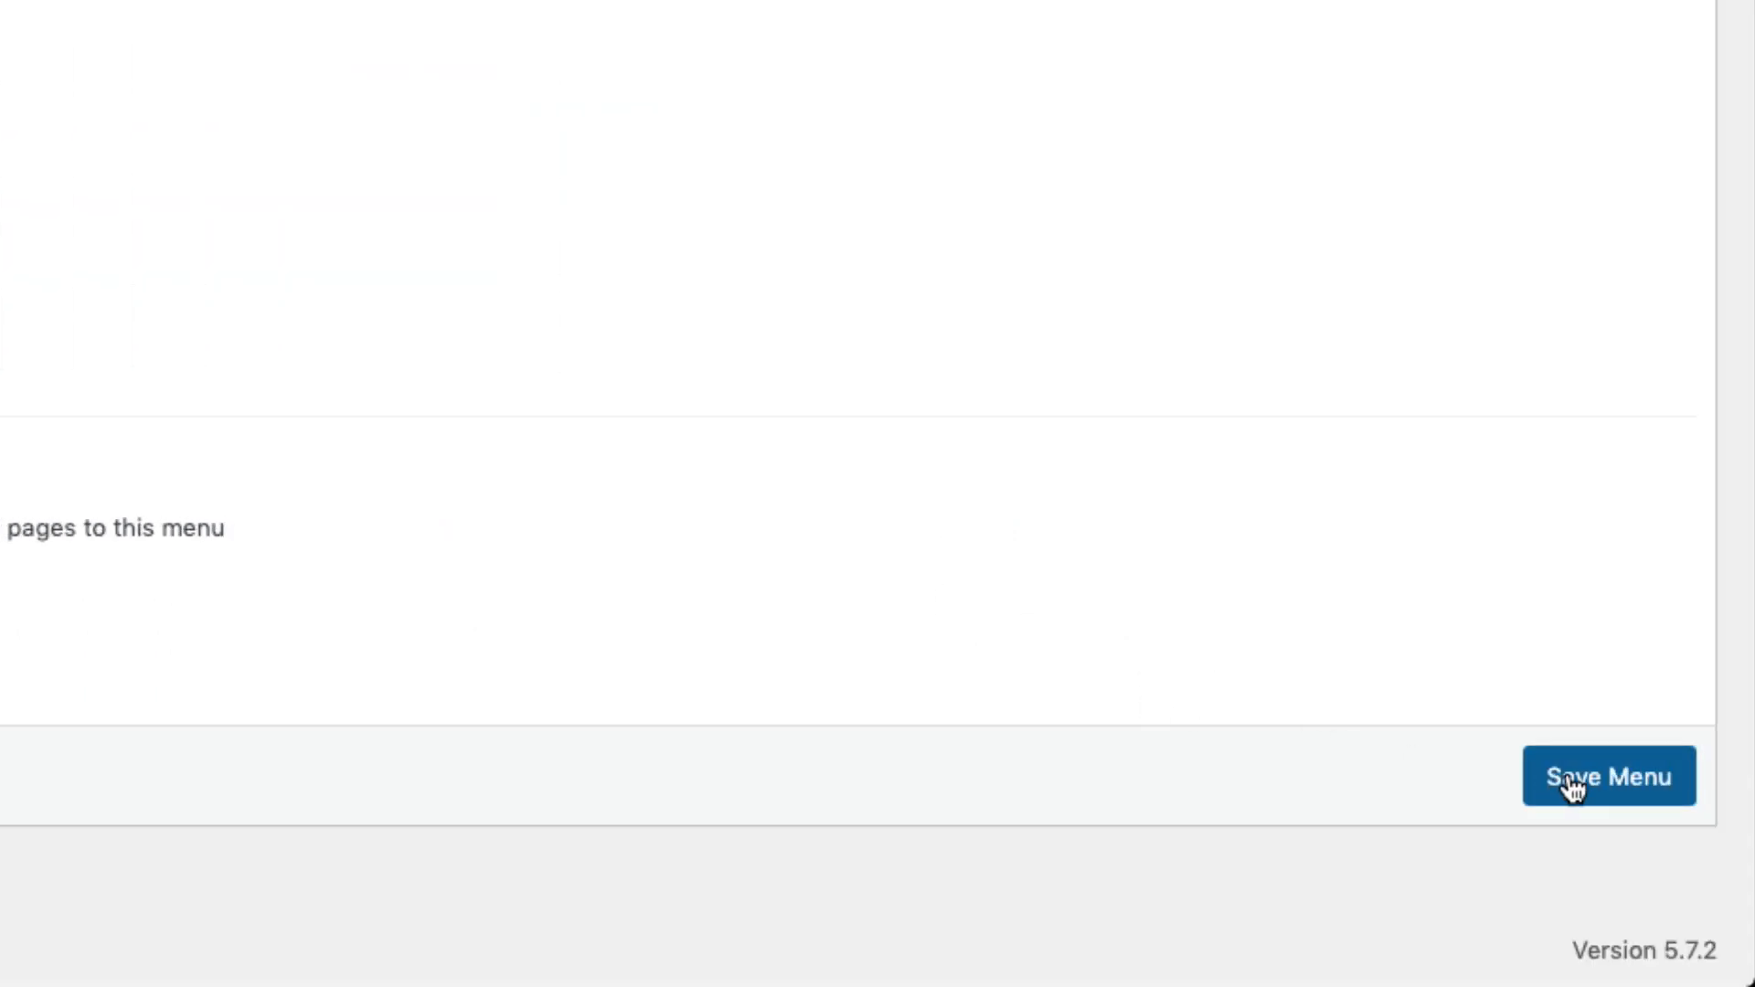
pyautogui.click(1623, 786)
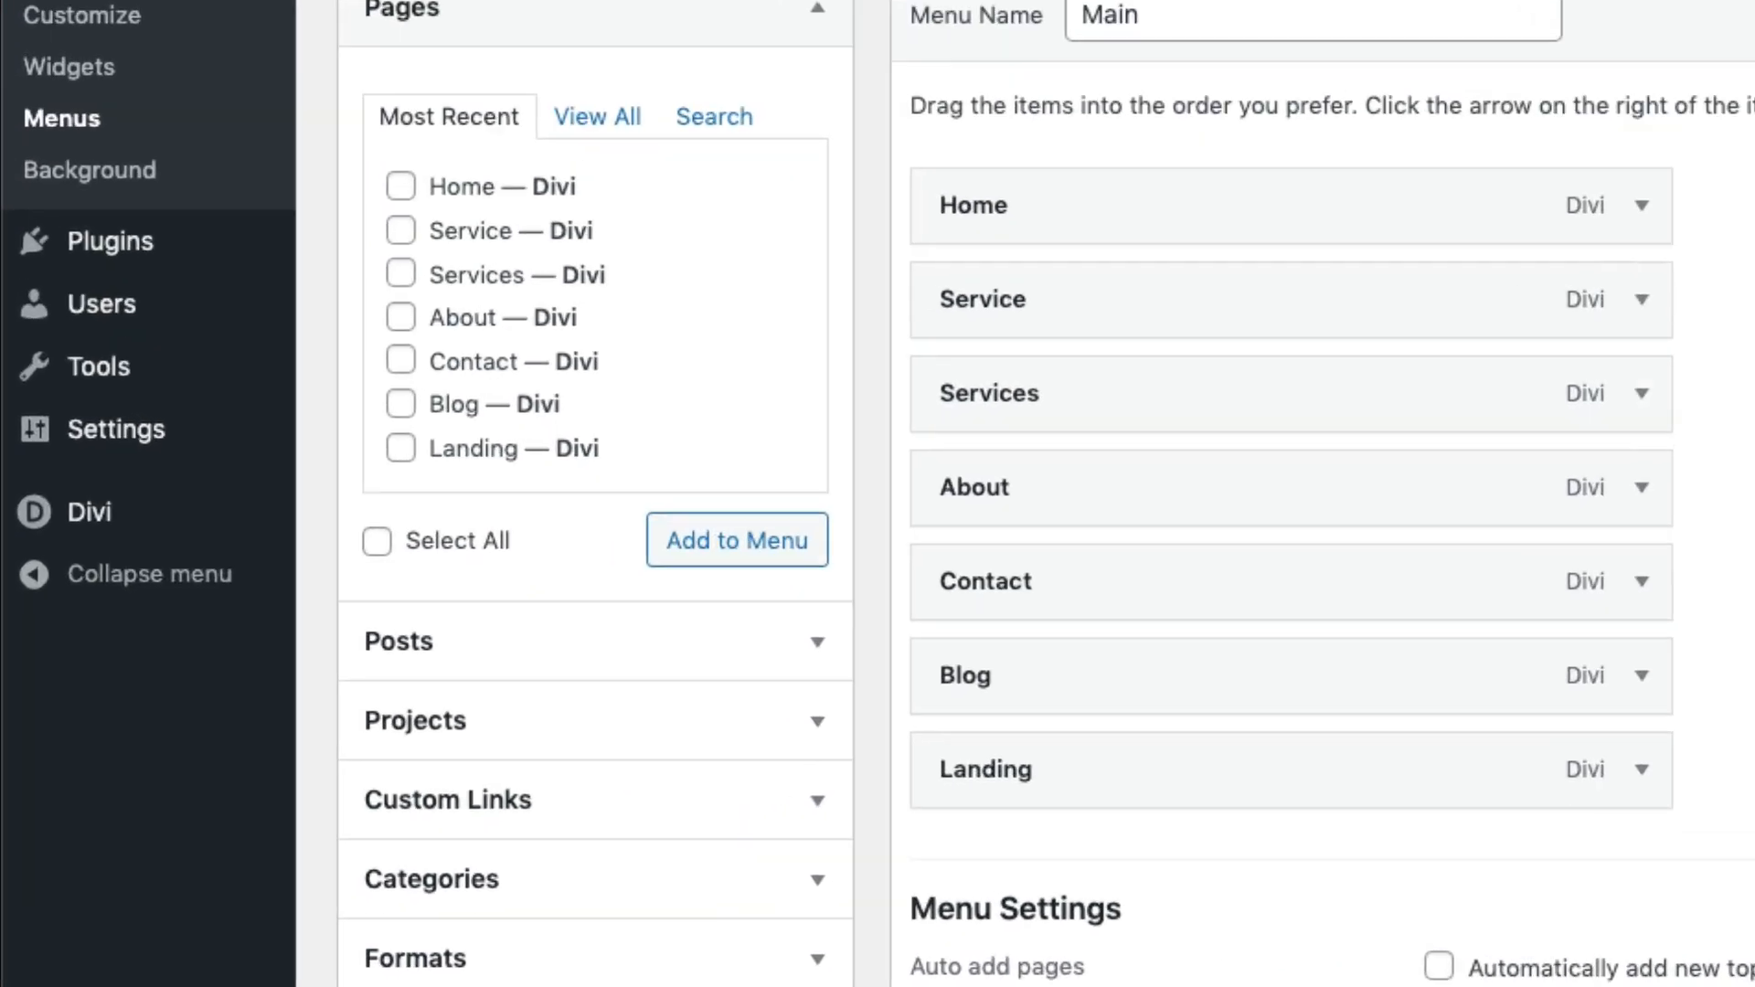
# - In the Reading settings, make the homepage display a static page, choose Home as the homepage, and save the changes
pyautogui.moveTo(272, 397)
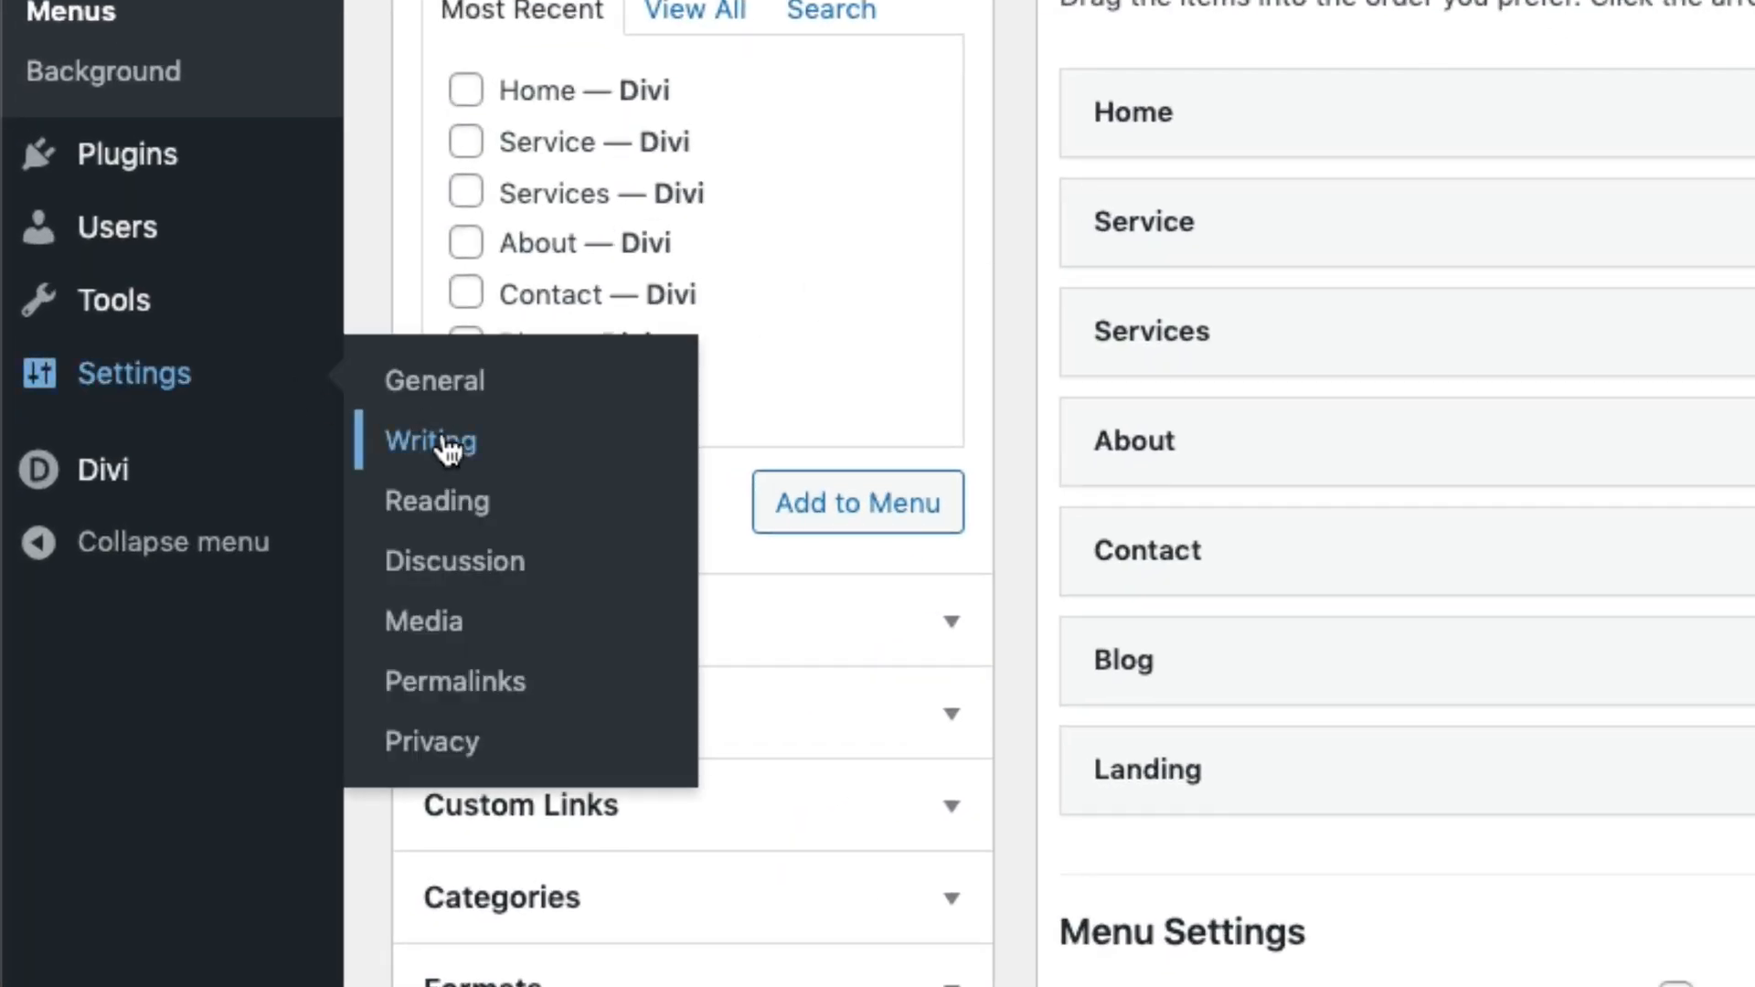
pyautogui.click(452, 508)
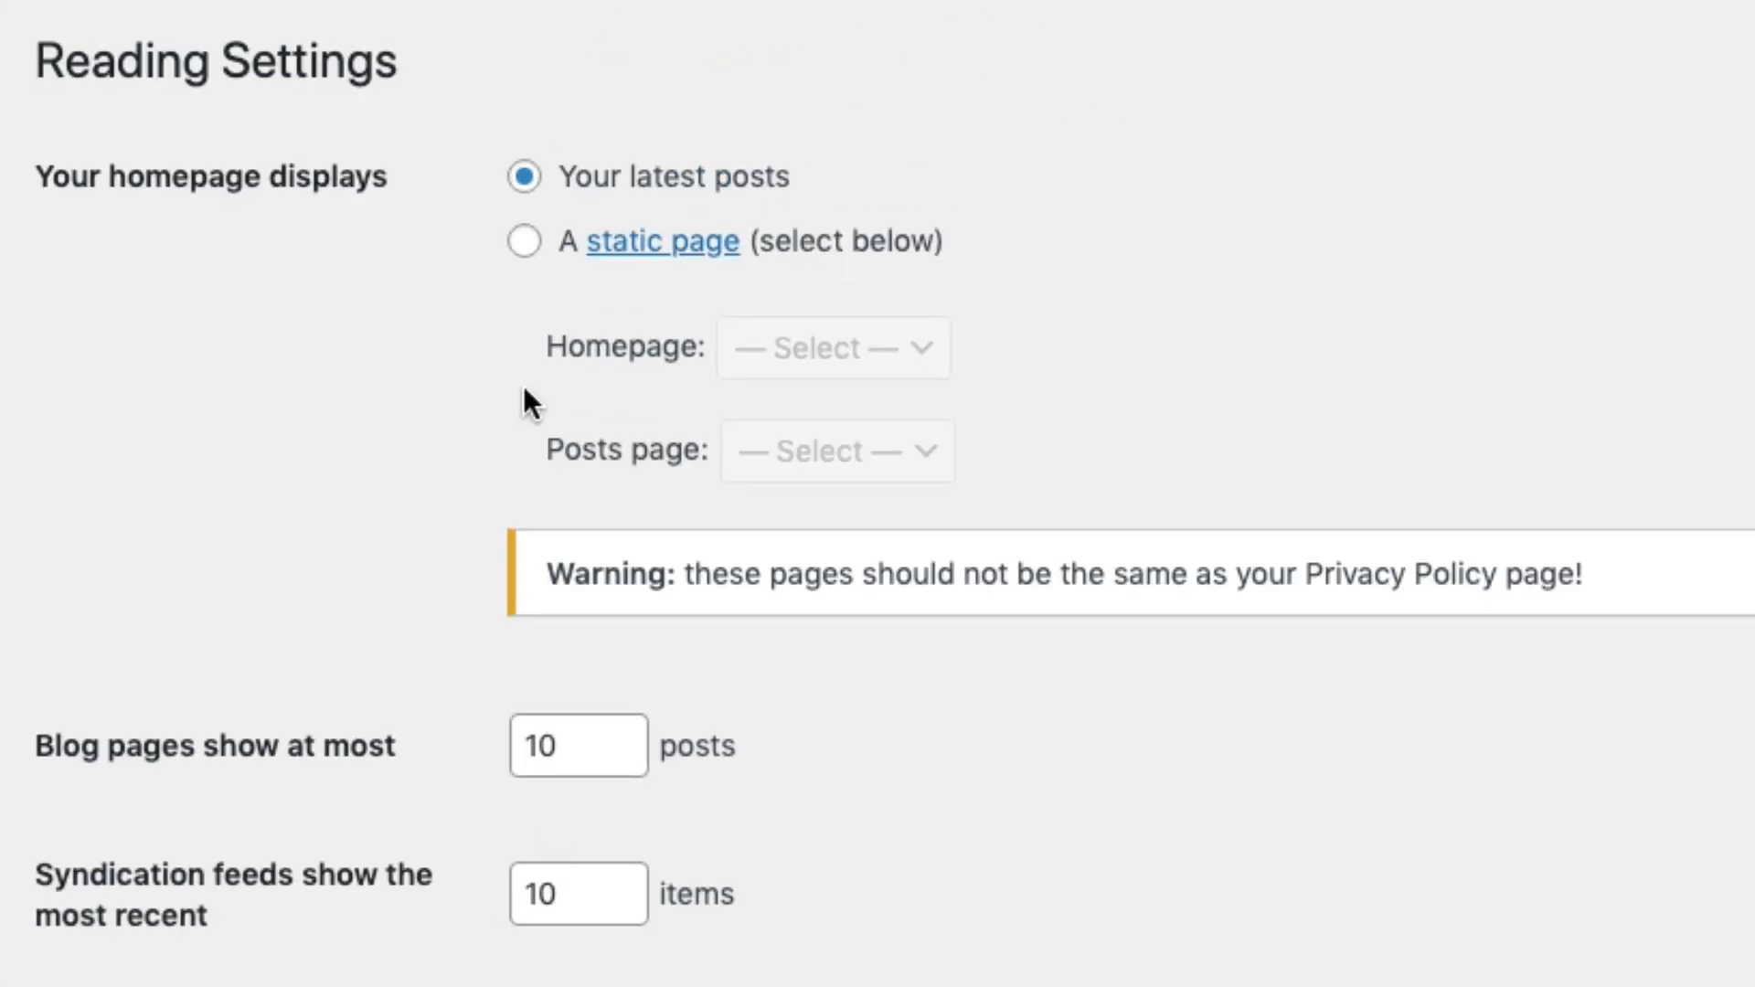
pyautogui.click(537, 255)
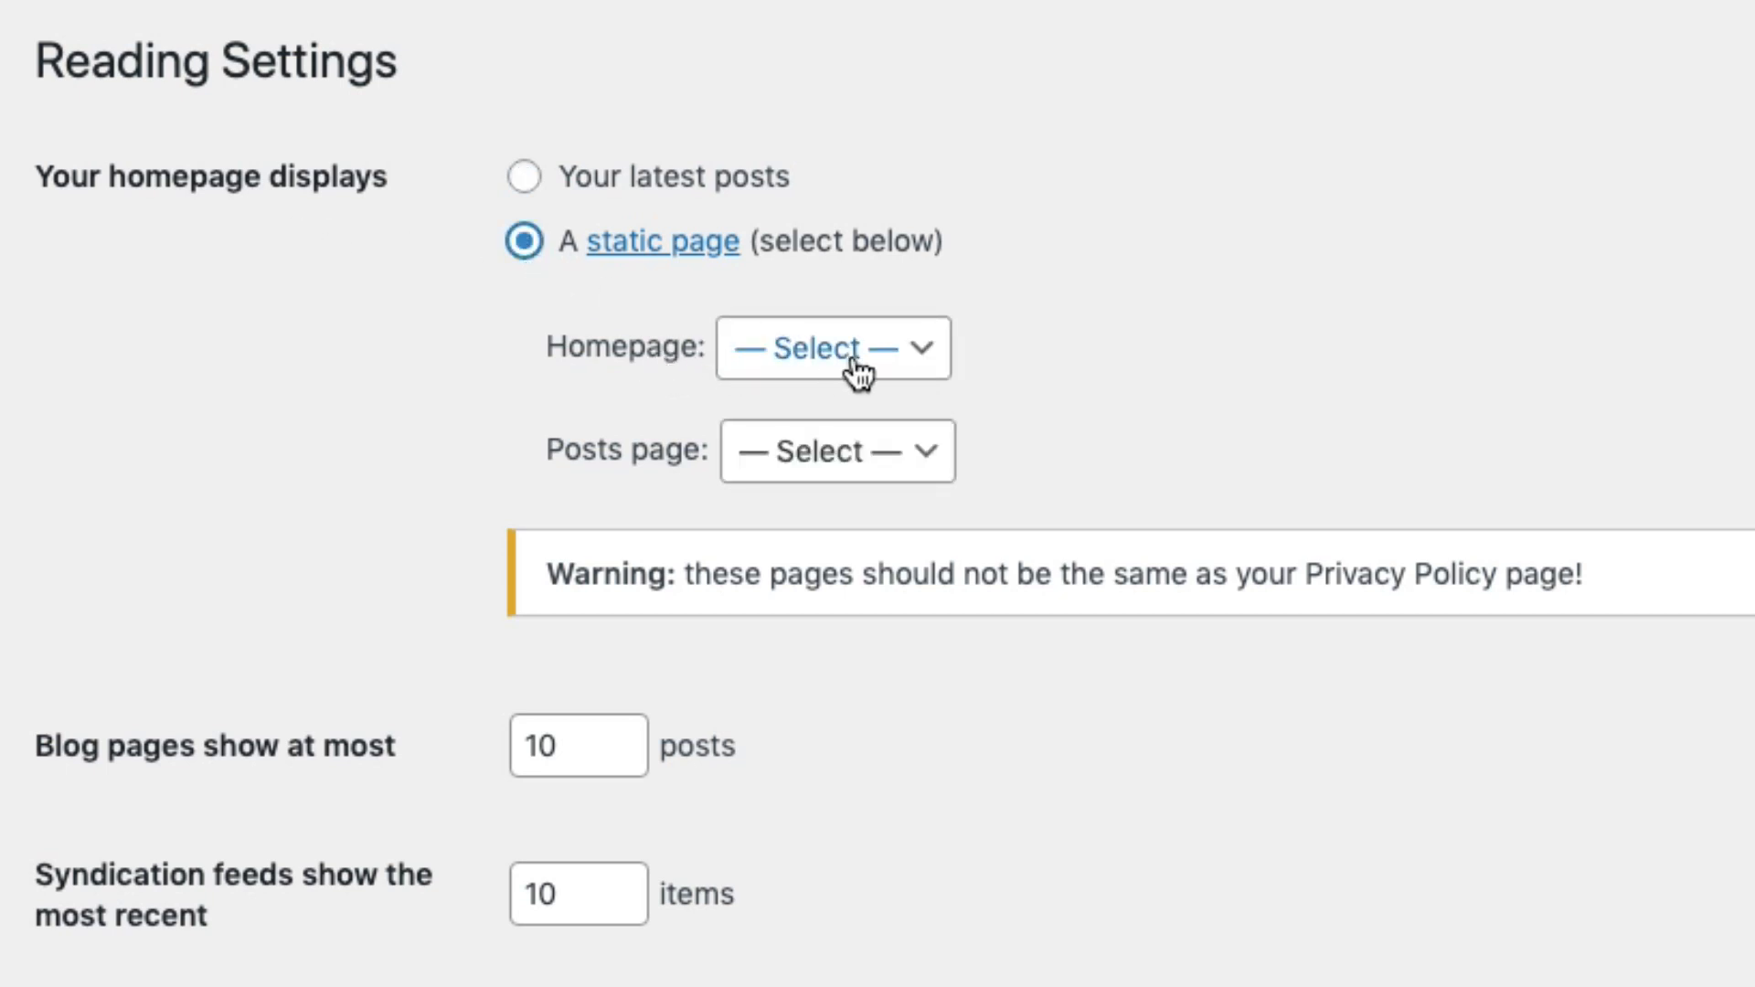
pyautogui.click(805, 362)
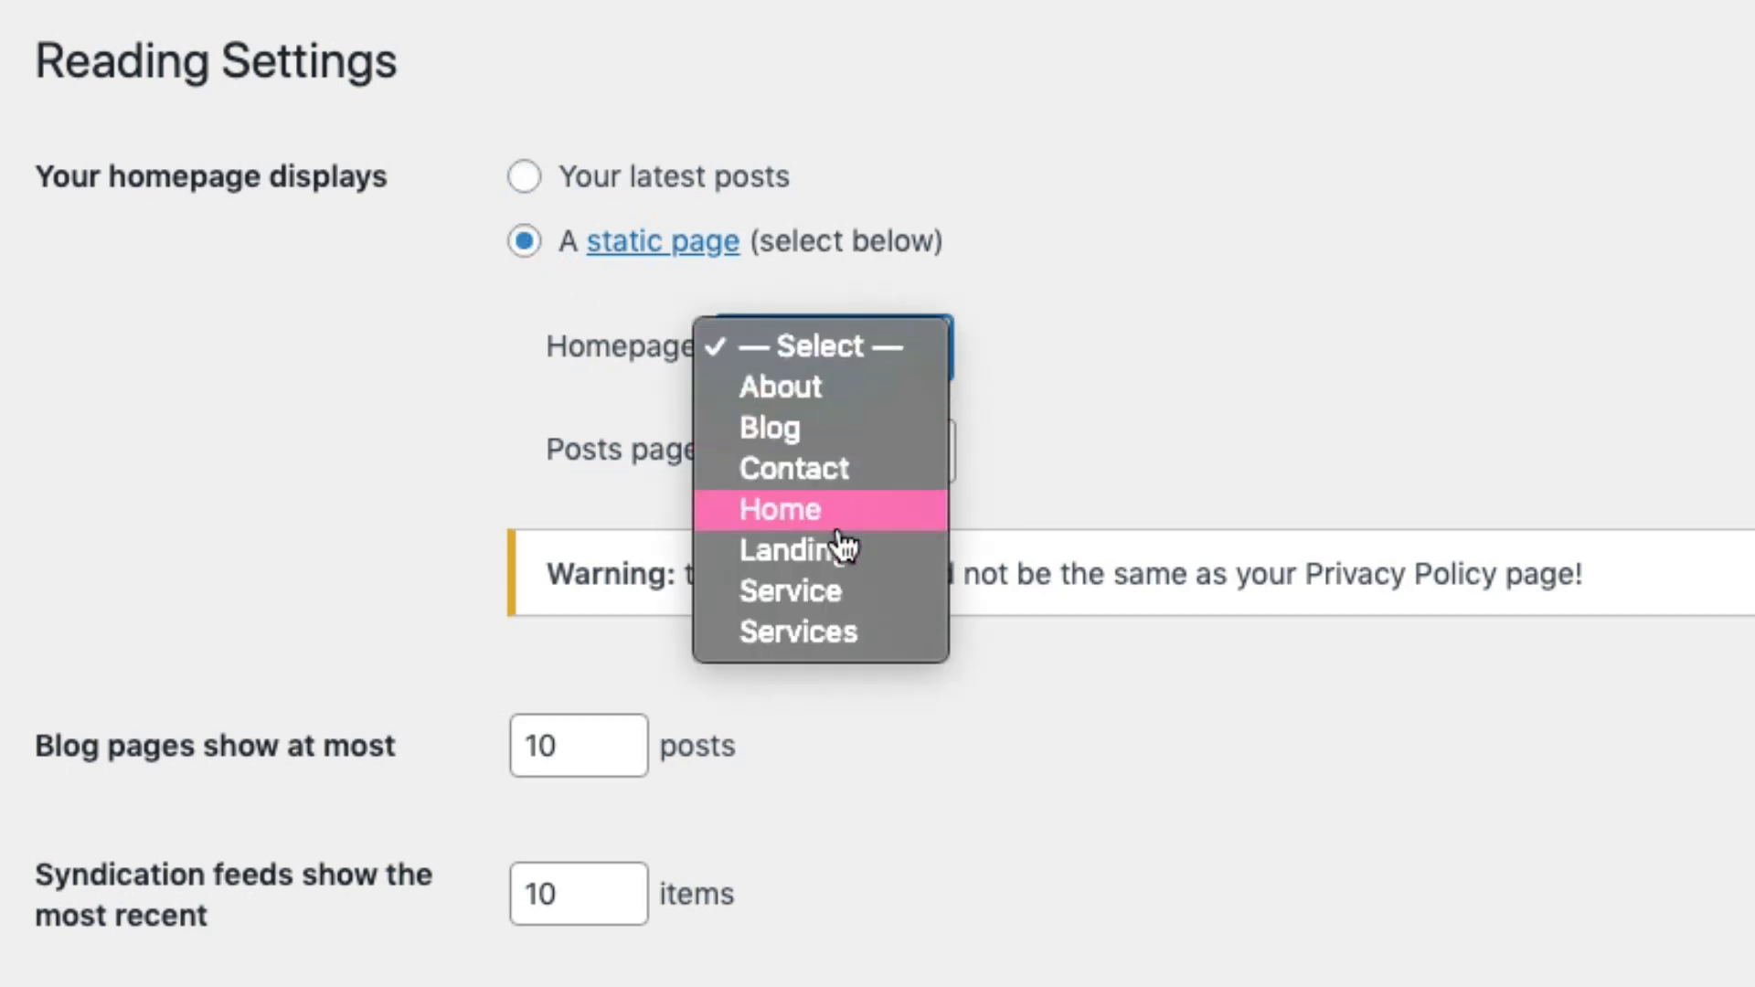
pyautogui.click(887, 513)
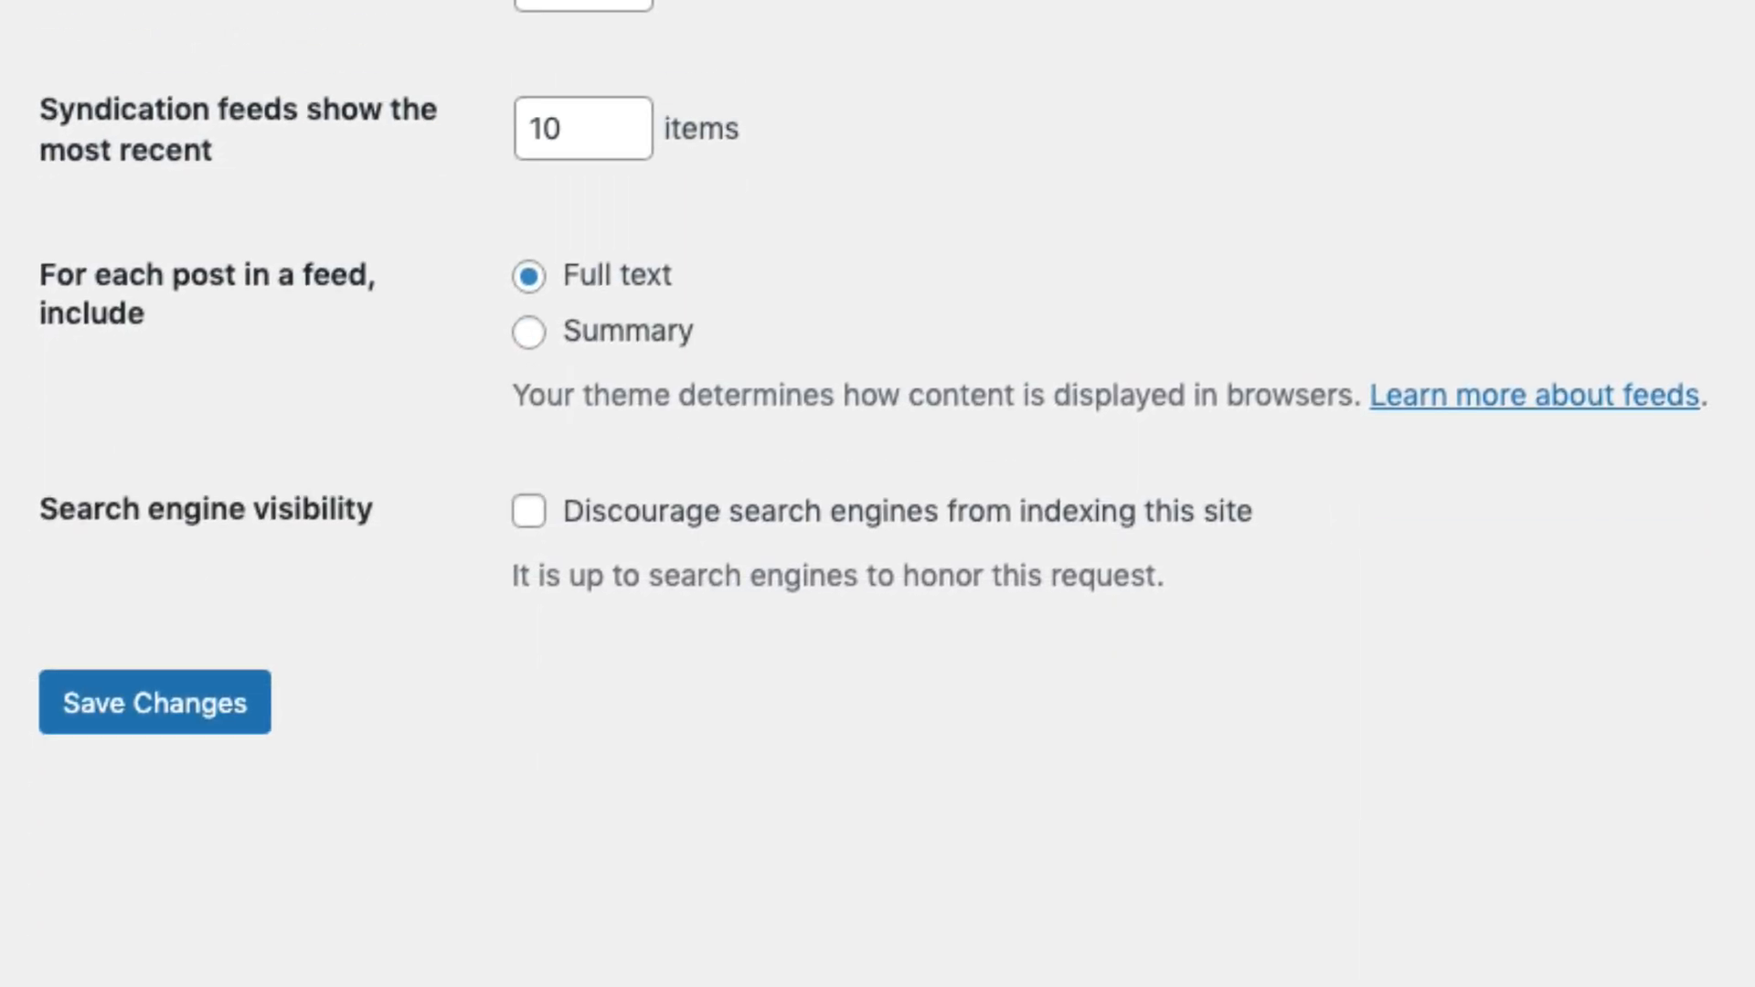
pyautogui.click(206, 716)
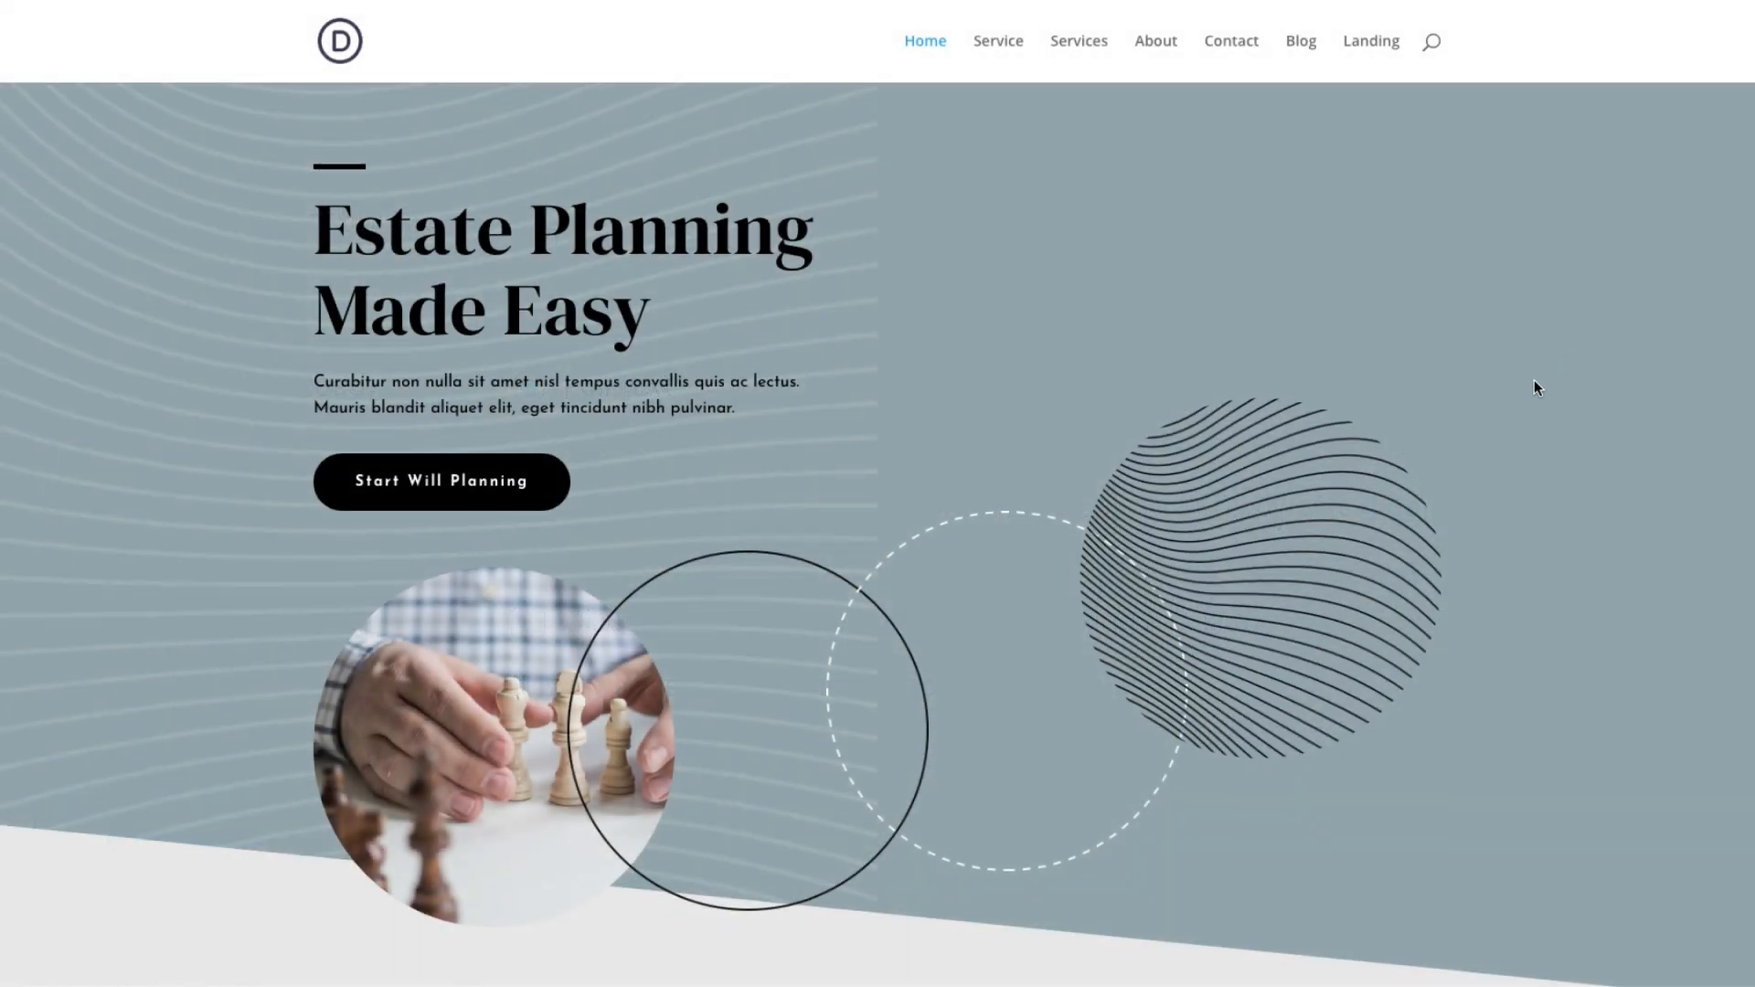
# - Look through the live Home page from the hero section down to the testimonials
pyautogui.scroll(-7, 1534, 381)
pyautogui.scroll(-11, 1534, 388)
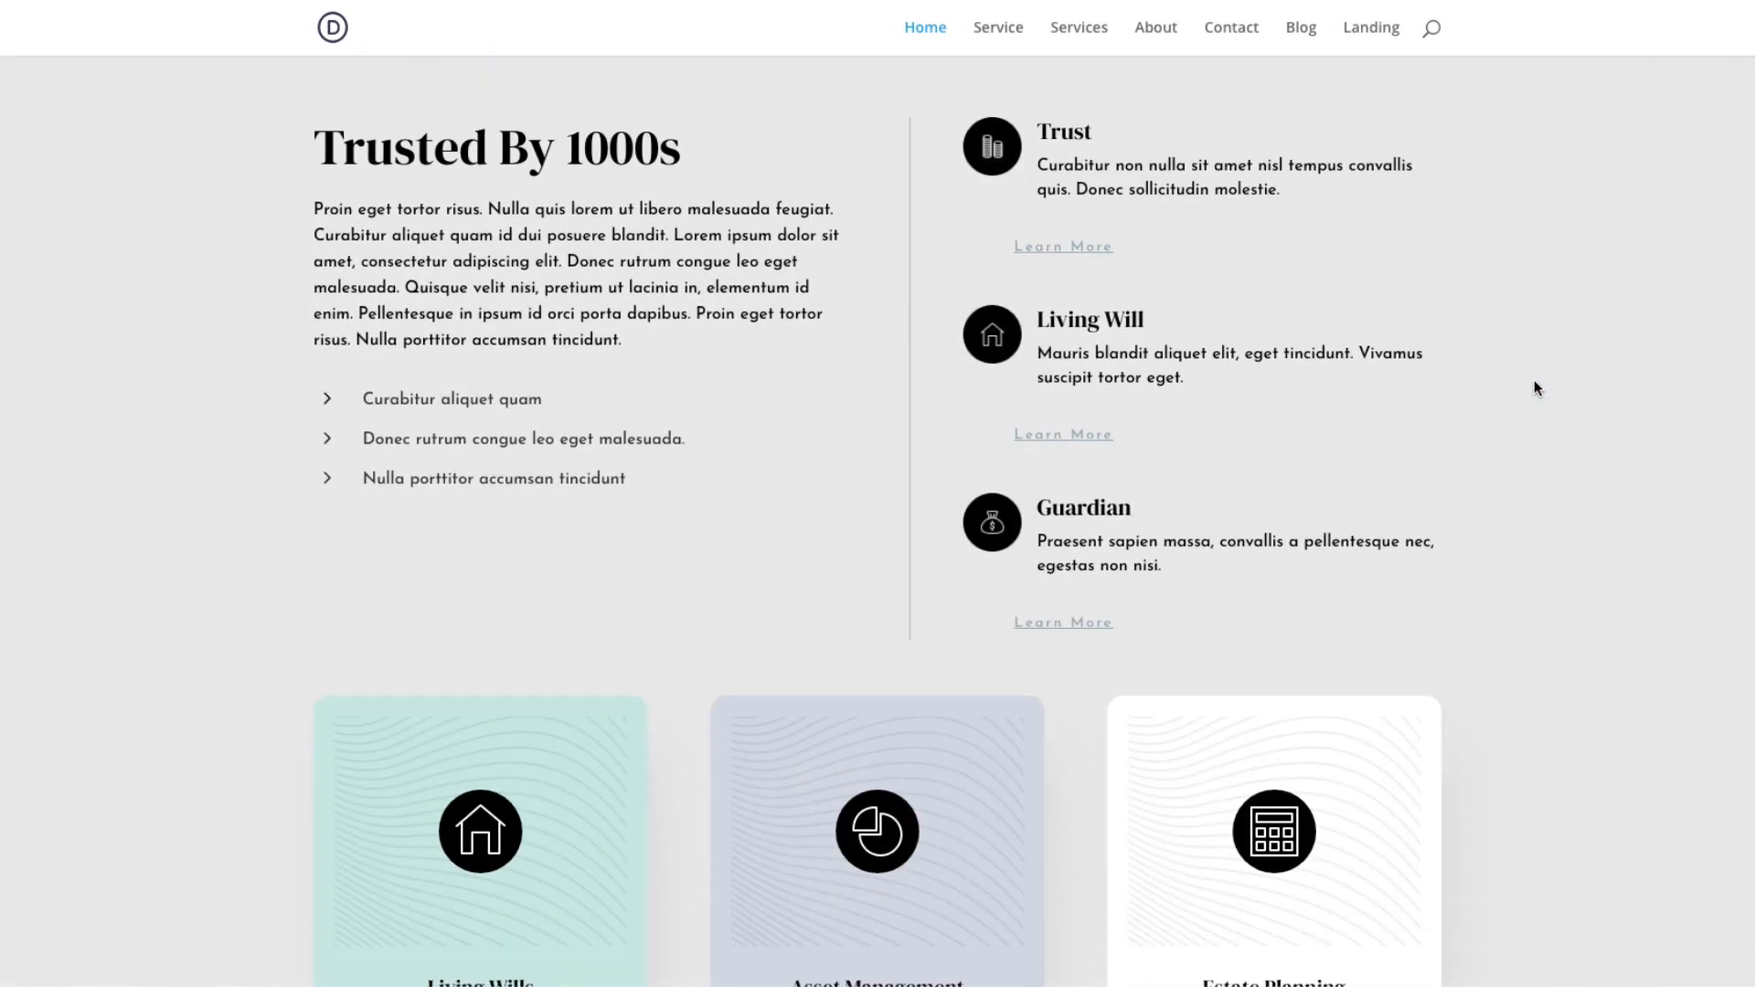
pyautogui.scroll(-4, 1534, 381)
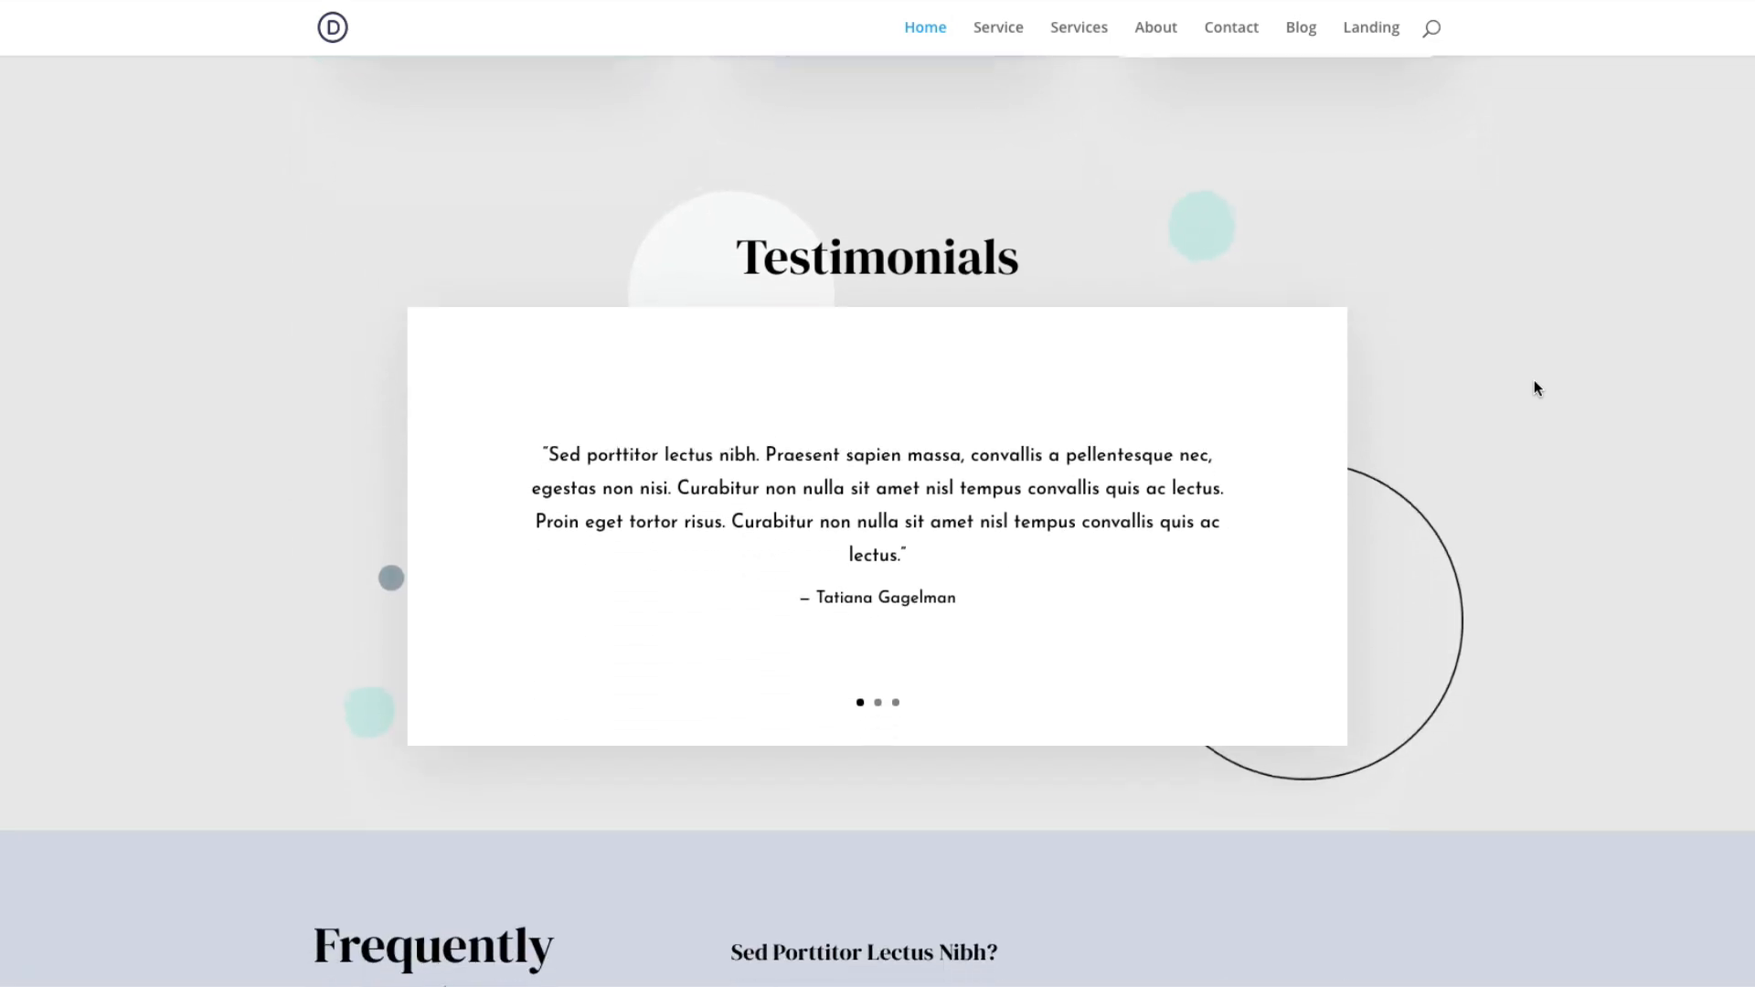